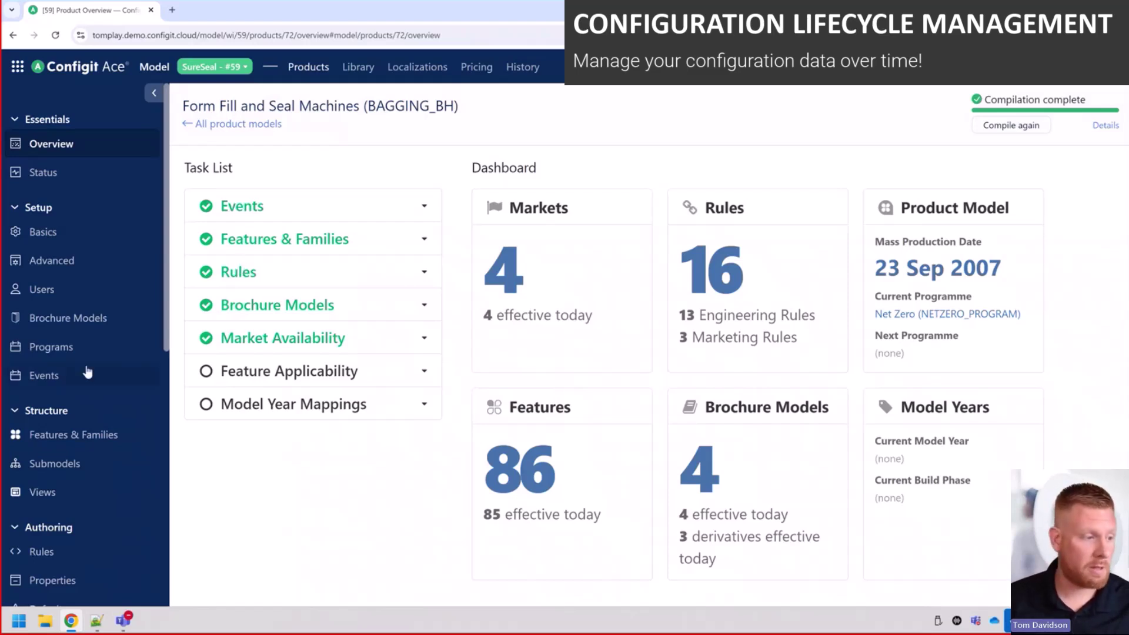
Show the Events list for the BAGGING_BH model.
click(50, 381)
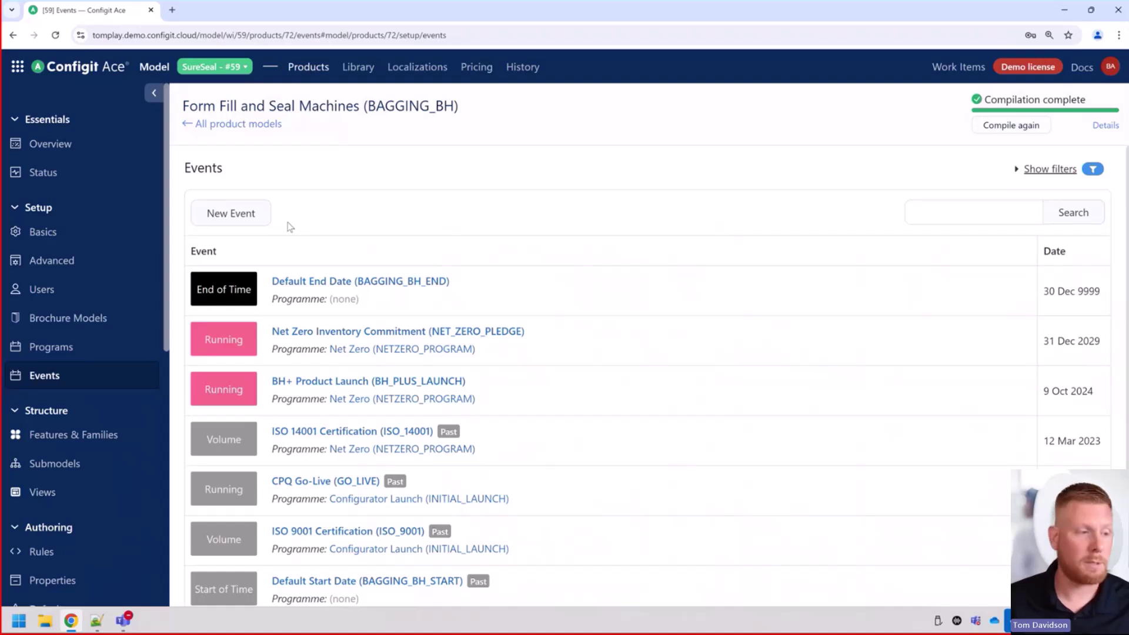
Start a new event with code 2025_FEATURES and description 'Product 2025 Updates'.
click(249, 220)
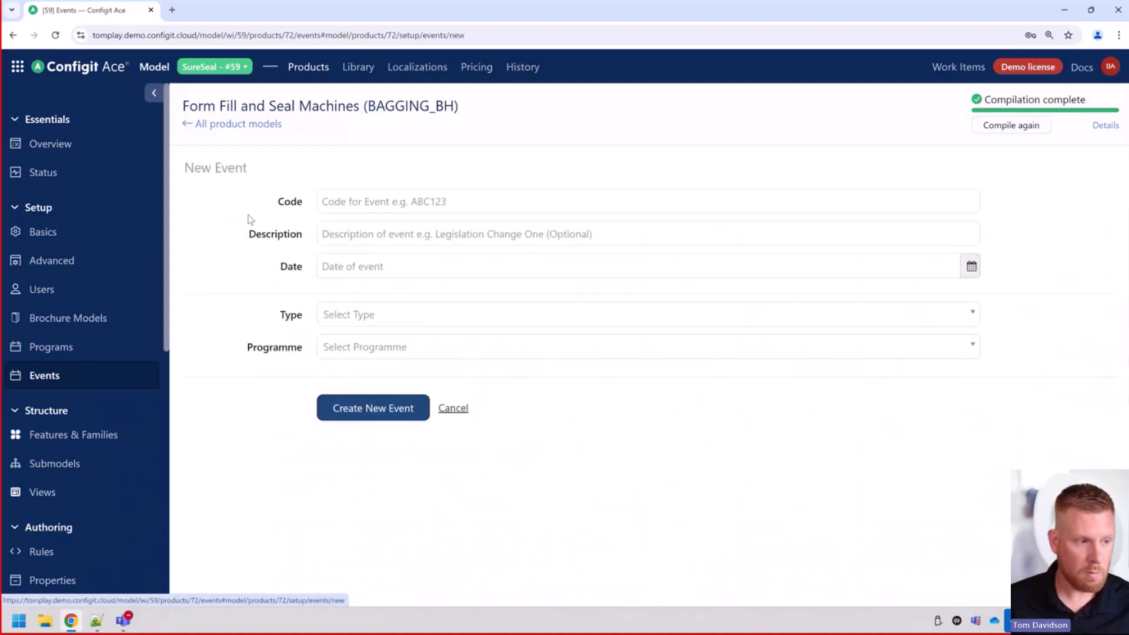
click(455, 194)
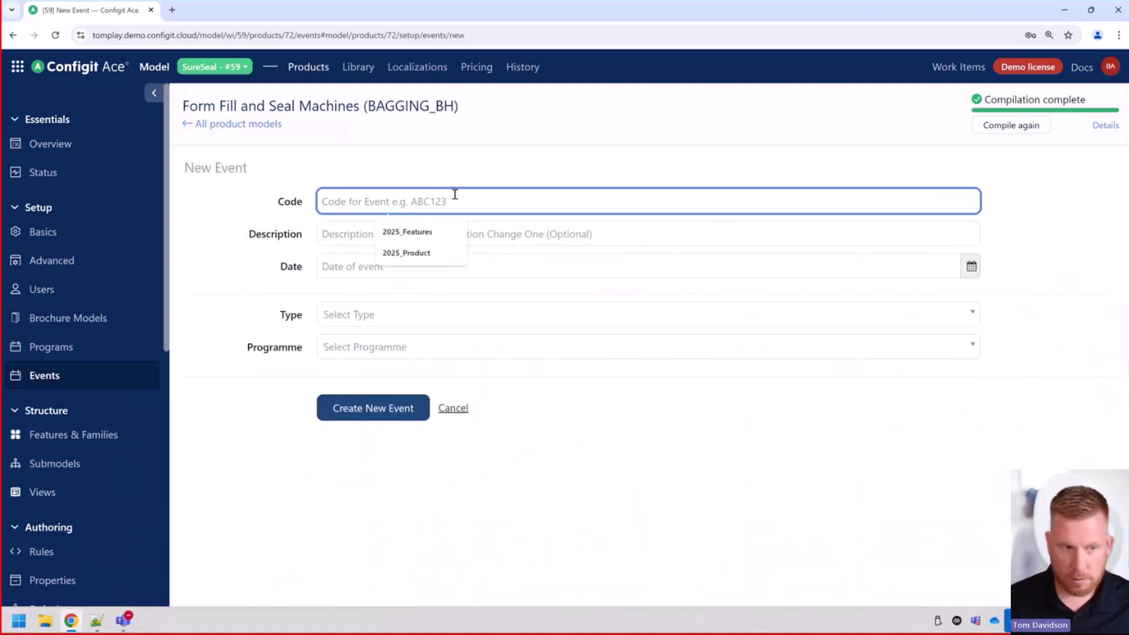
text(2025_)
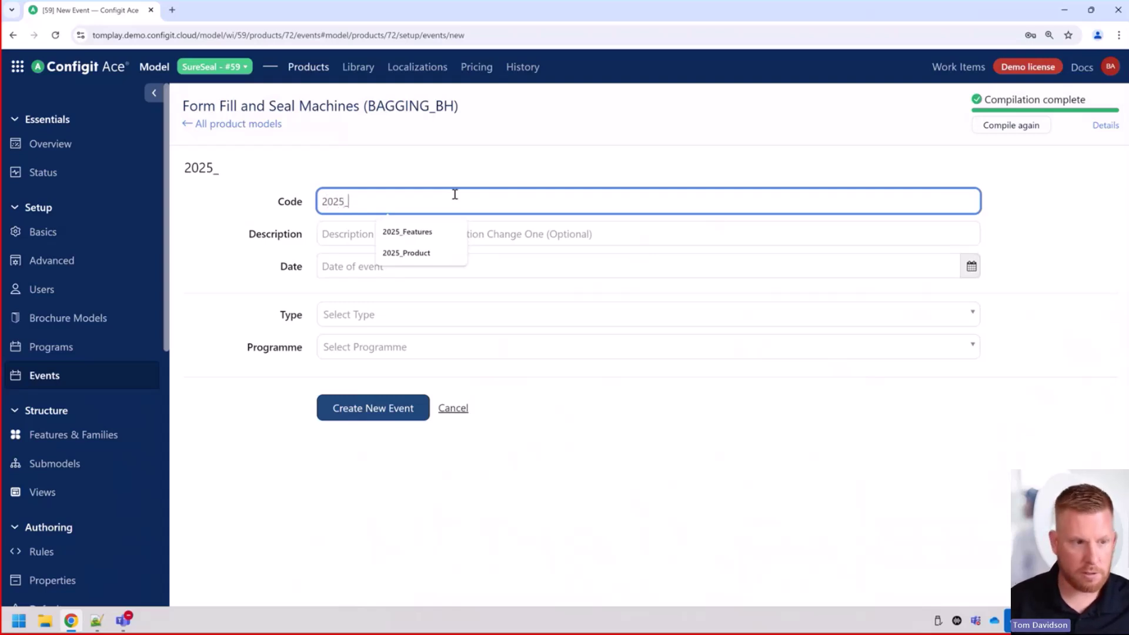
text(FEATURES)
click(492, 179)
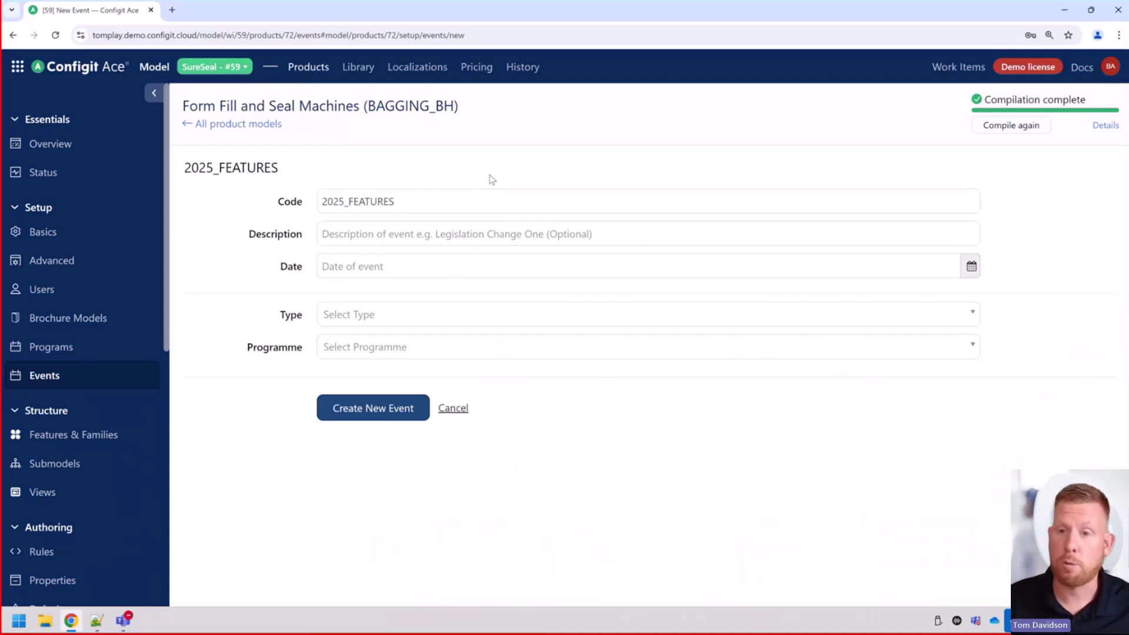
click(426, 233)
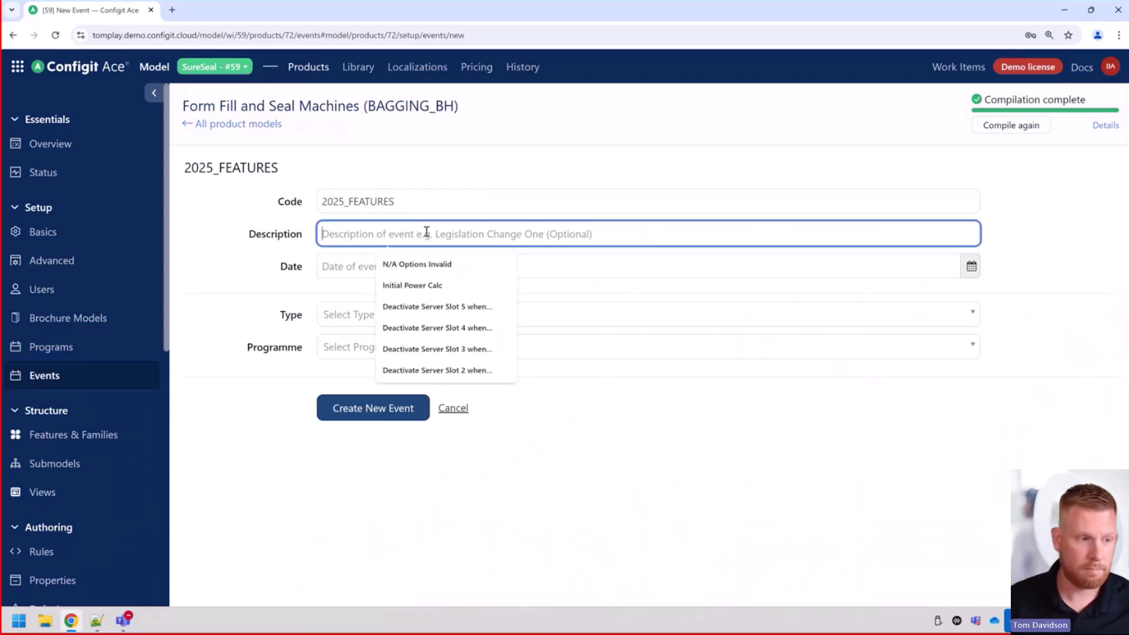
text(Product )
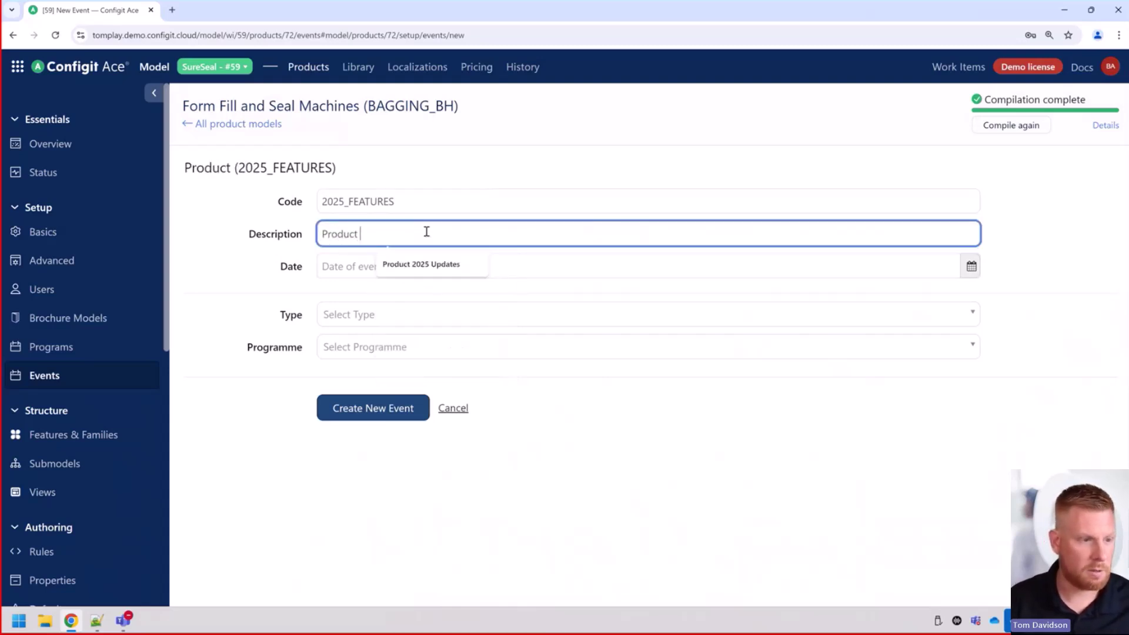
text(2025 Updates)
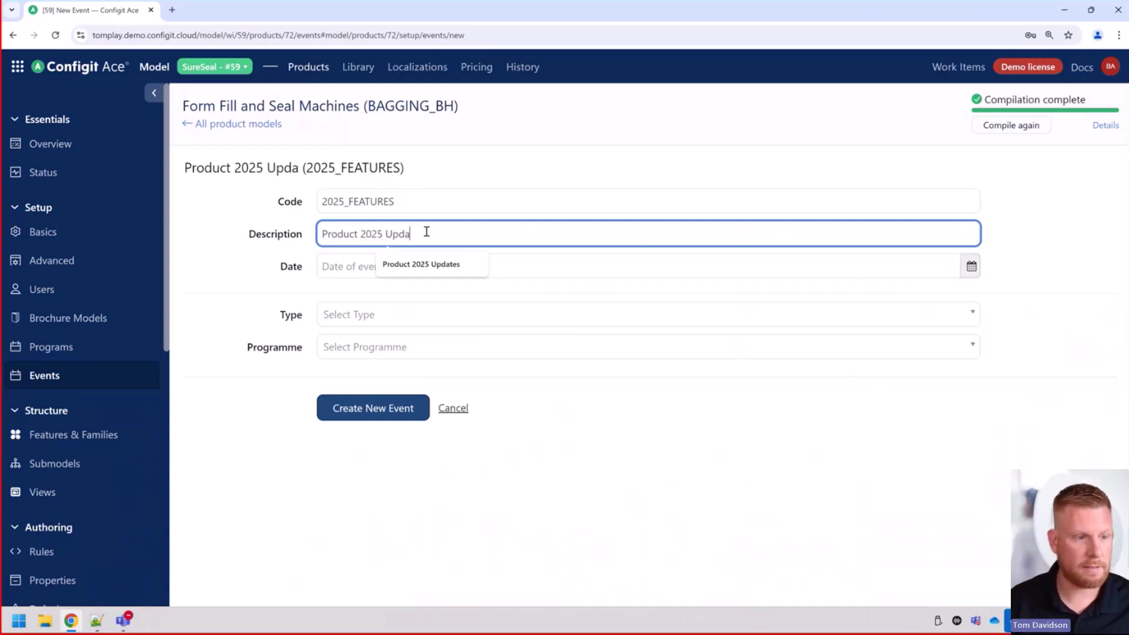
Date the event 01/01/2025, make it a Running event, and create it.
click(406, 265)
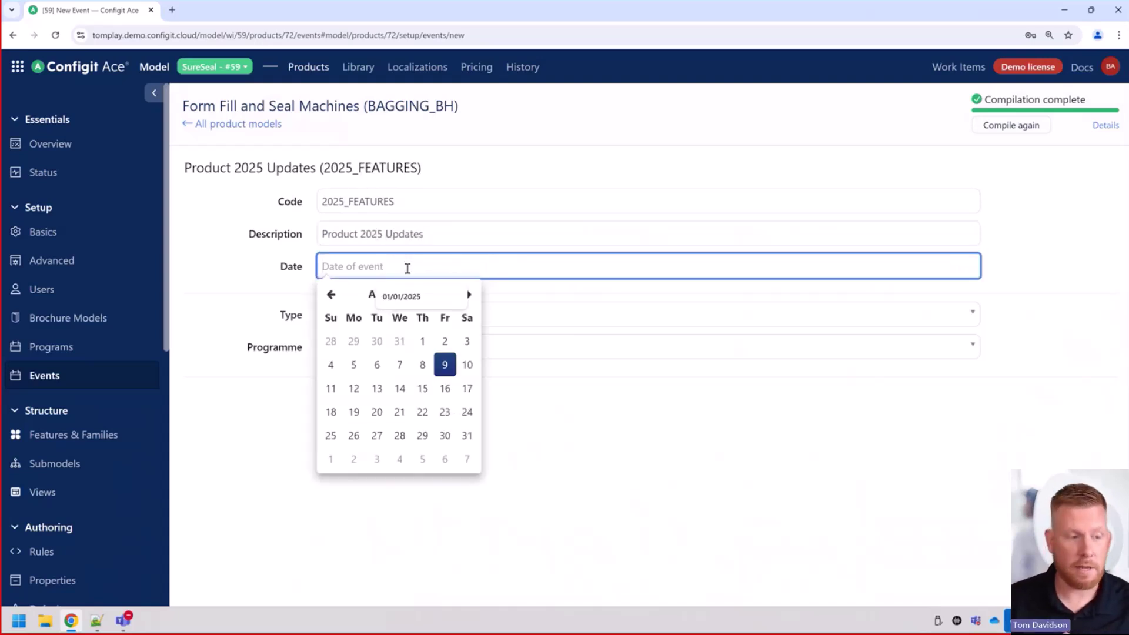
click(373, 295)
click(400, 295)
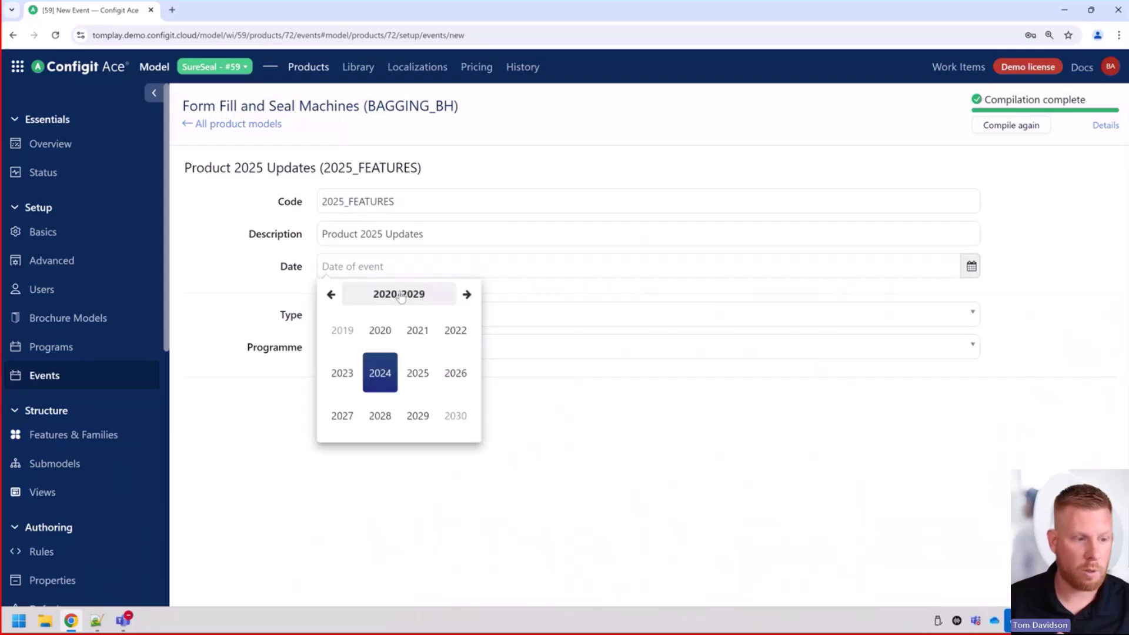
click(417, 373)
click(343, 330)
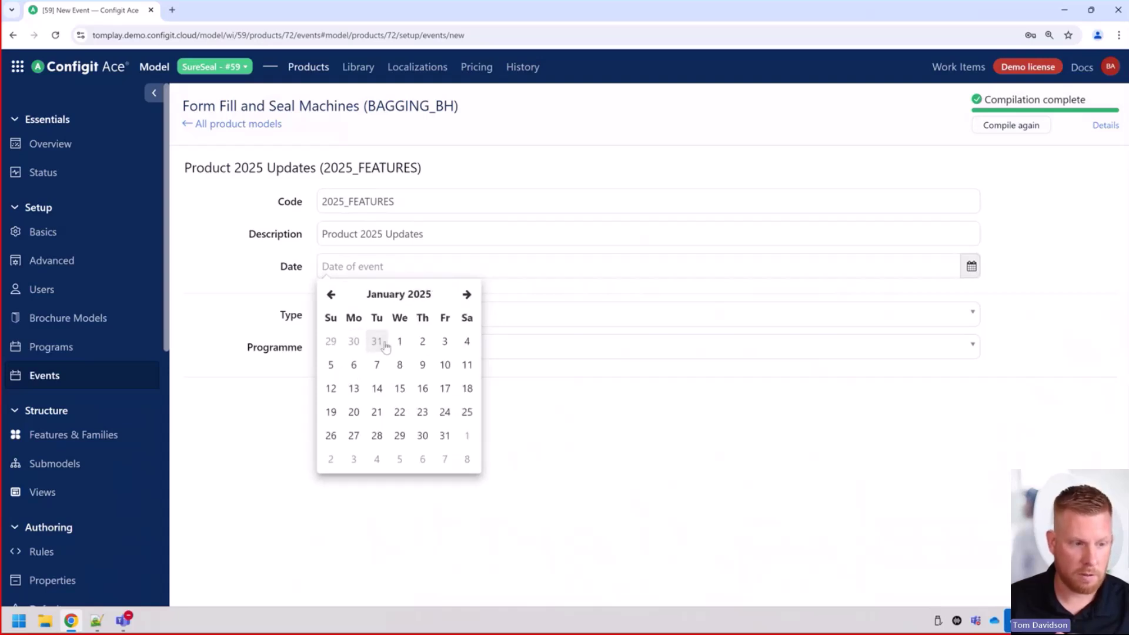
click(399, 344)
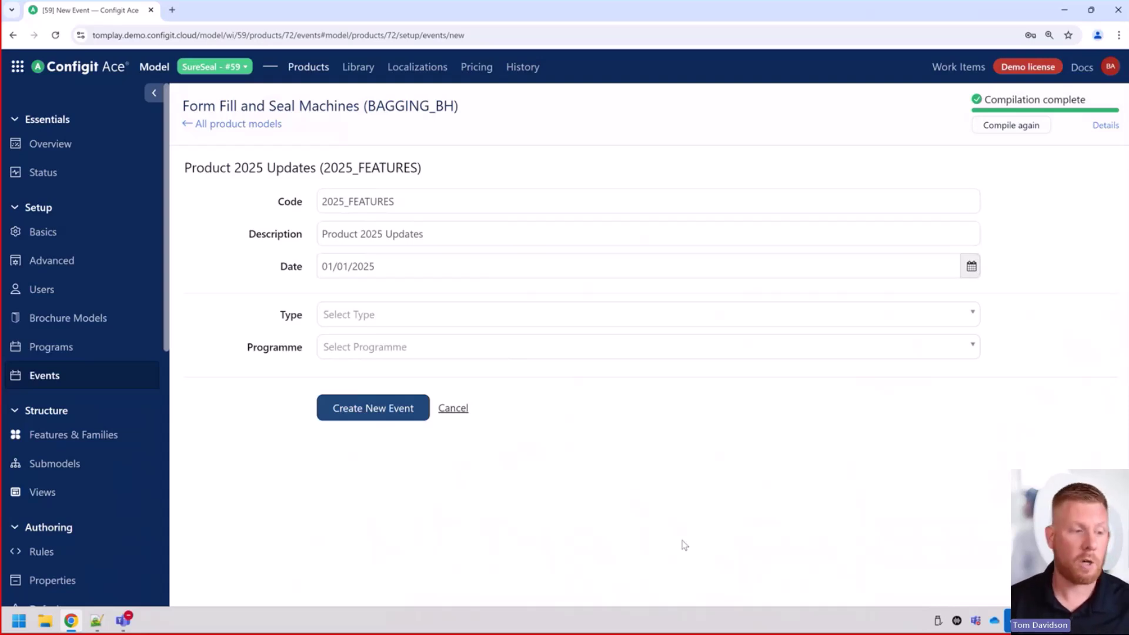
click(545, 320)
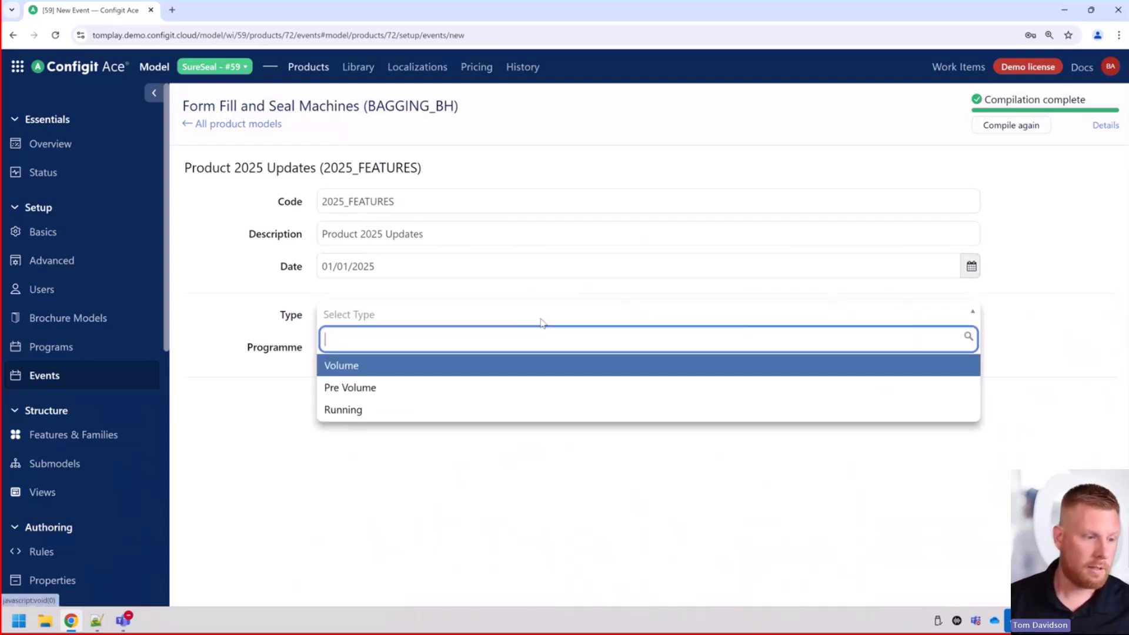
click(374, 409)
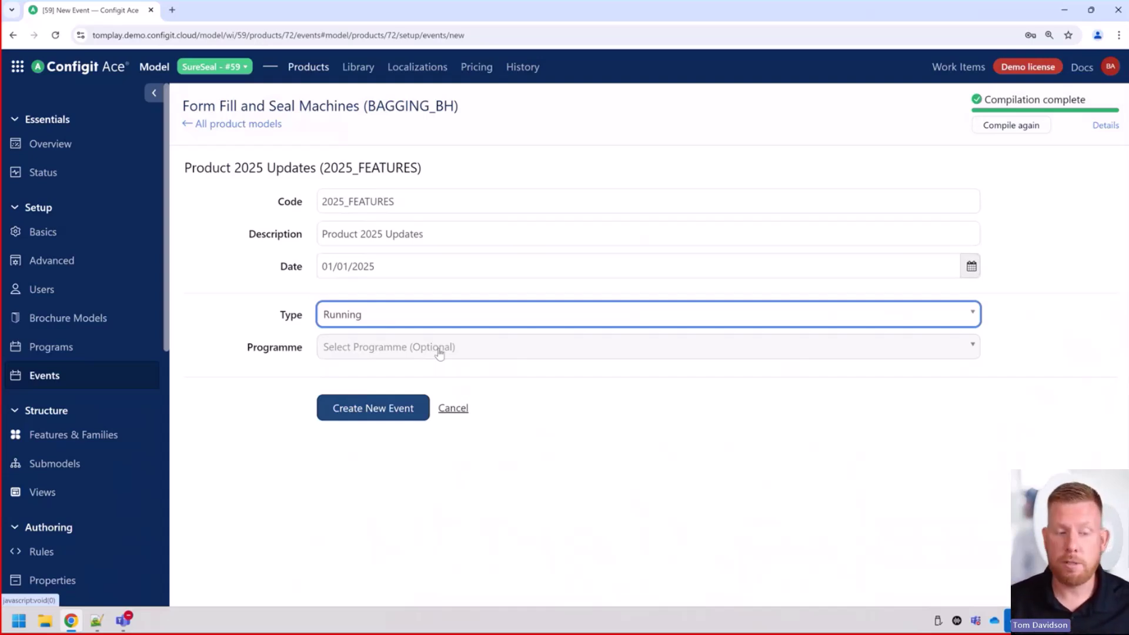
click(397, 409)
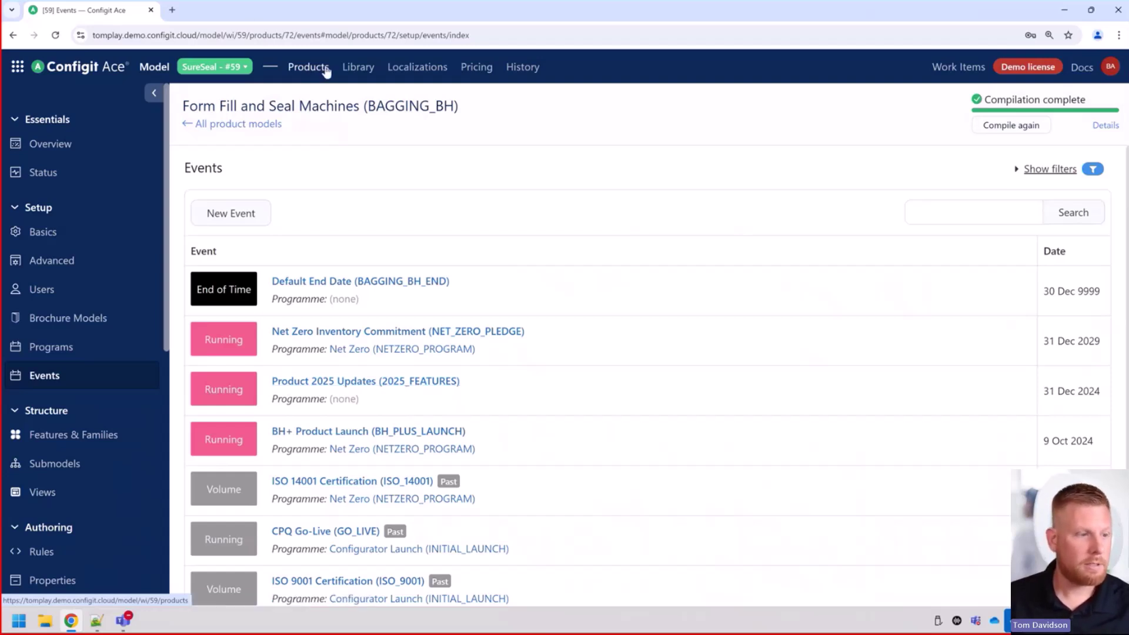
Search BAGGING_BH's addable features for 'pewter' and select SureSeal Pewter Gray.
click(63, 434)
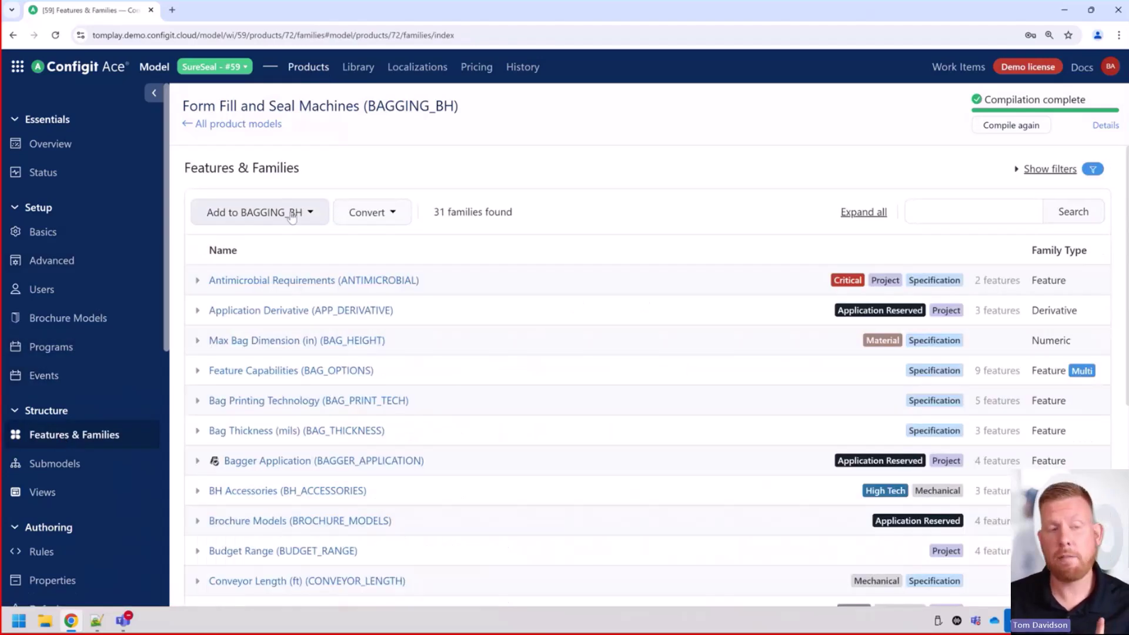
click(291, 217)
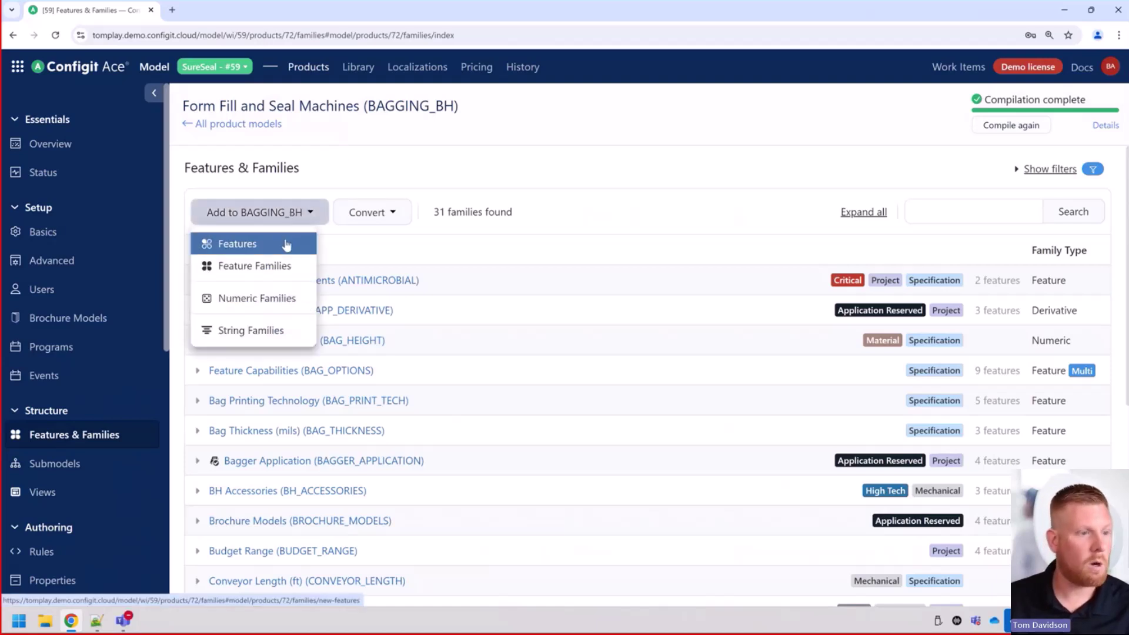
click(286, 245)
click(978, 241)
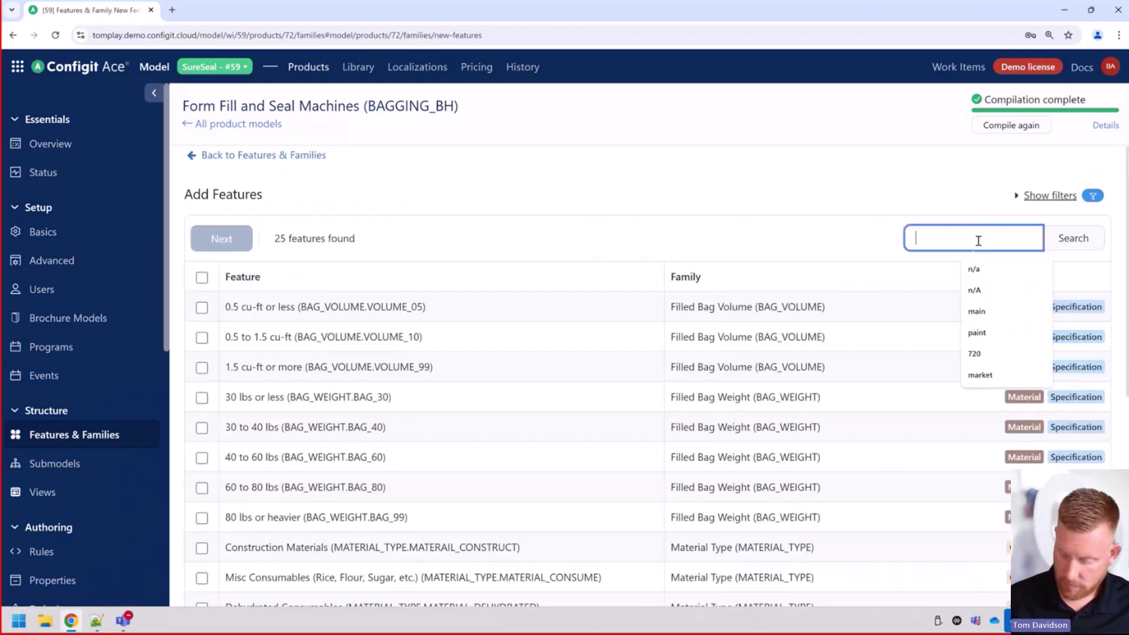
text(pew)
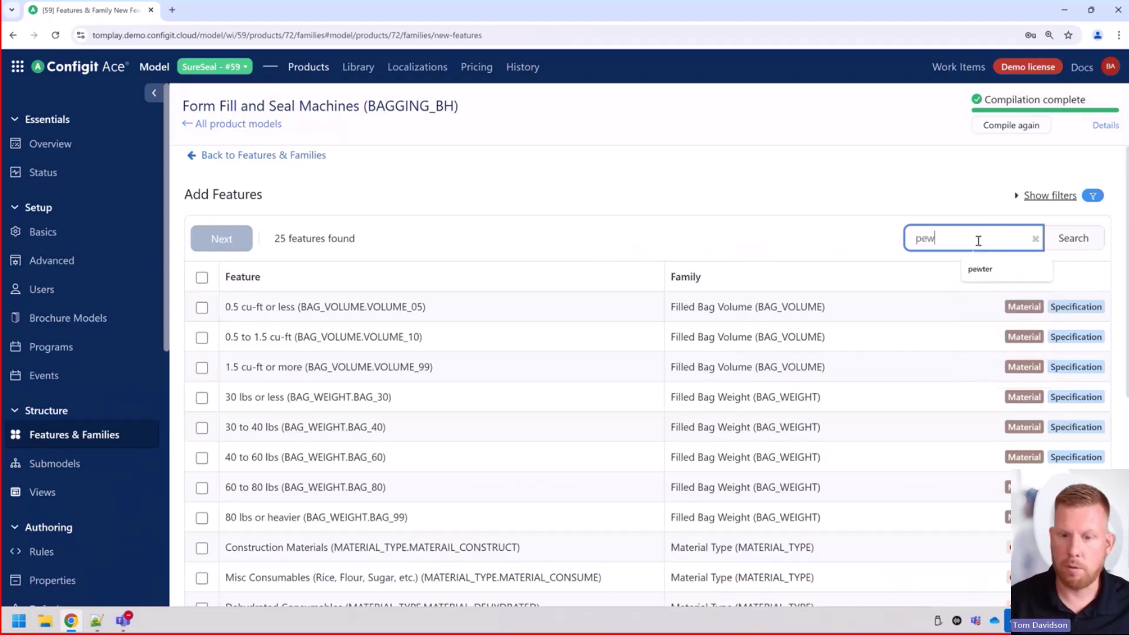
text(ter)
click(1058, 236)
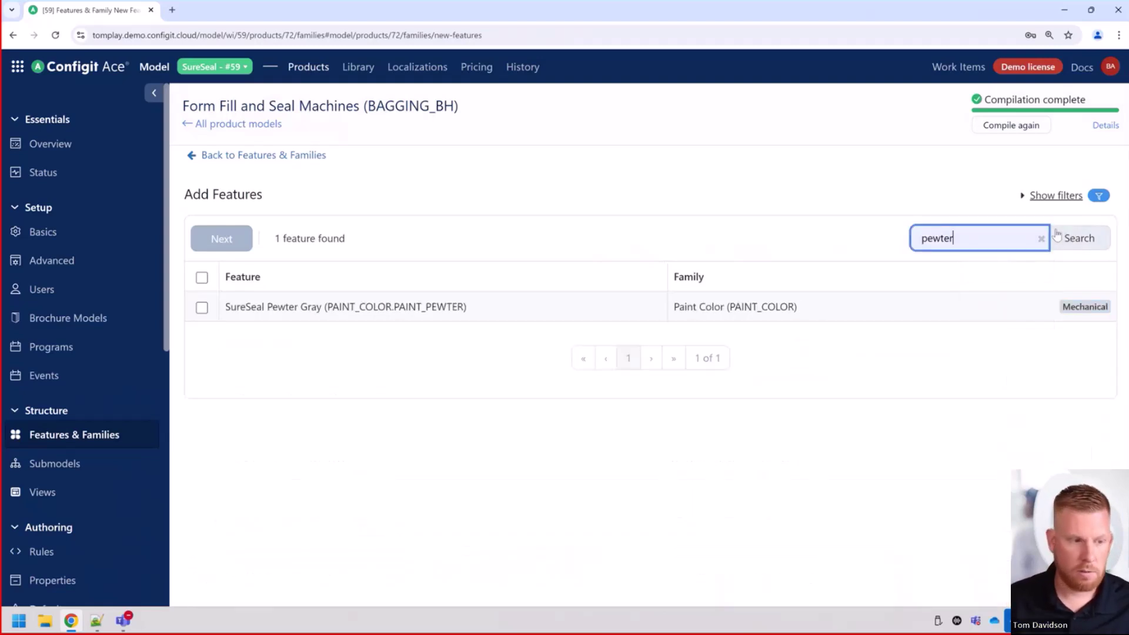
click(202, 306)
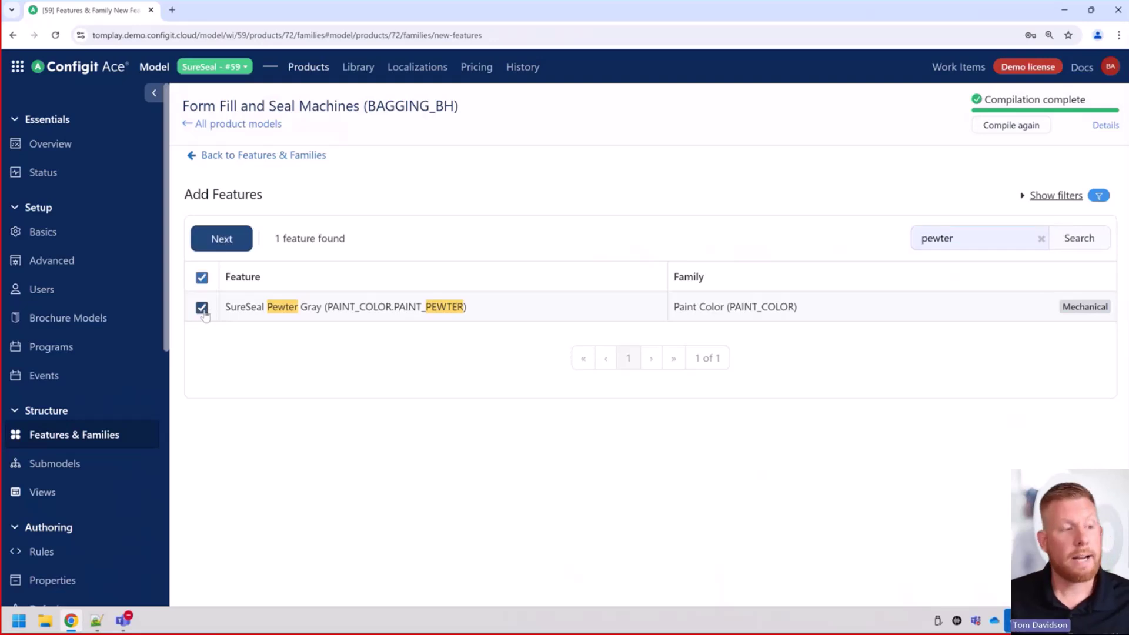
Add SureSeal Pewter Gray effective from Product 2025 Updates to Default End Date (BAGGING_BH_END).
click(221, 241)
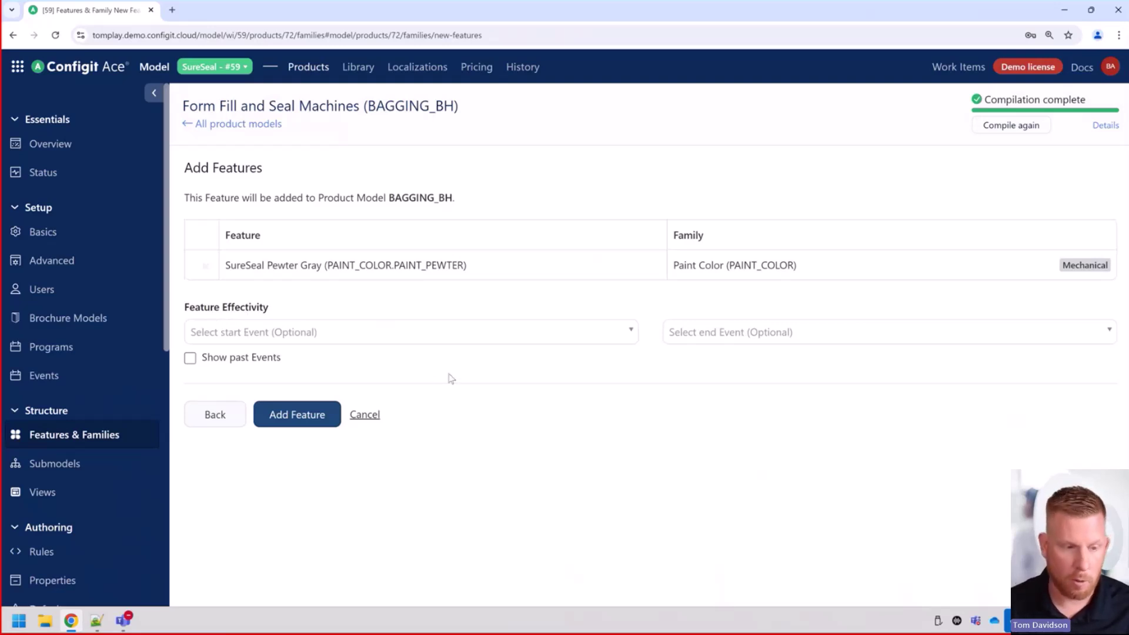
click(463, 346)
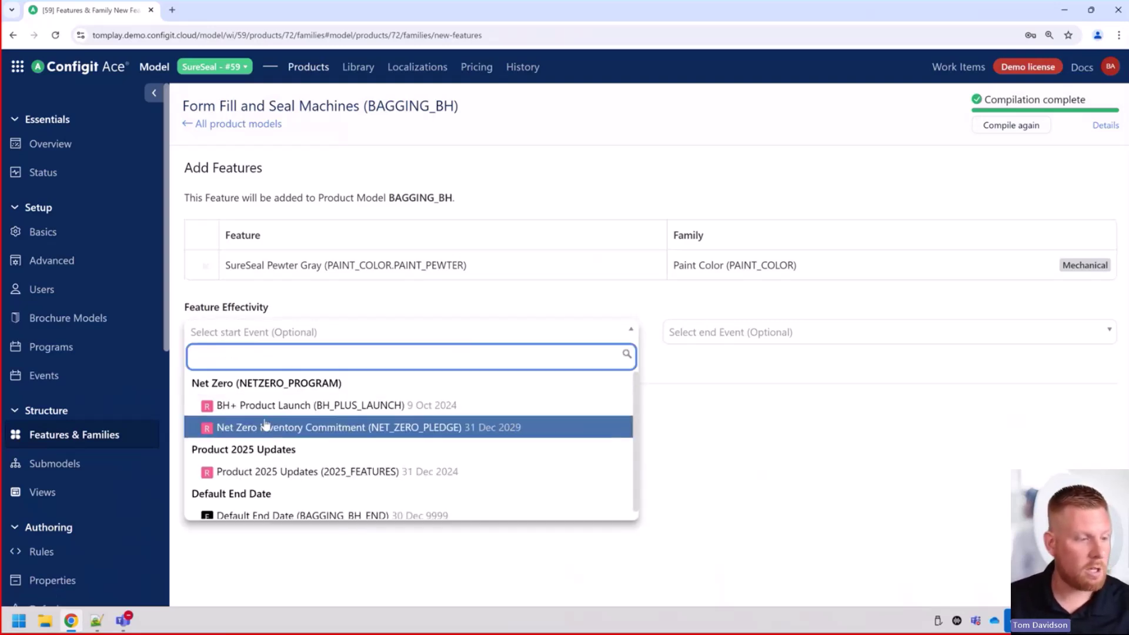
click(311, 470)
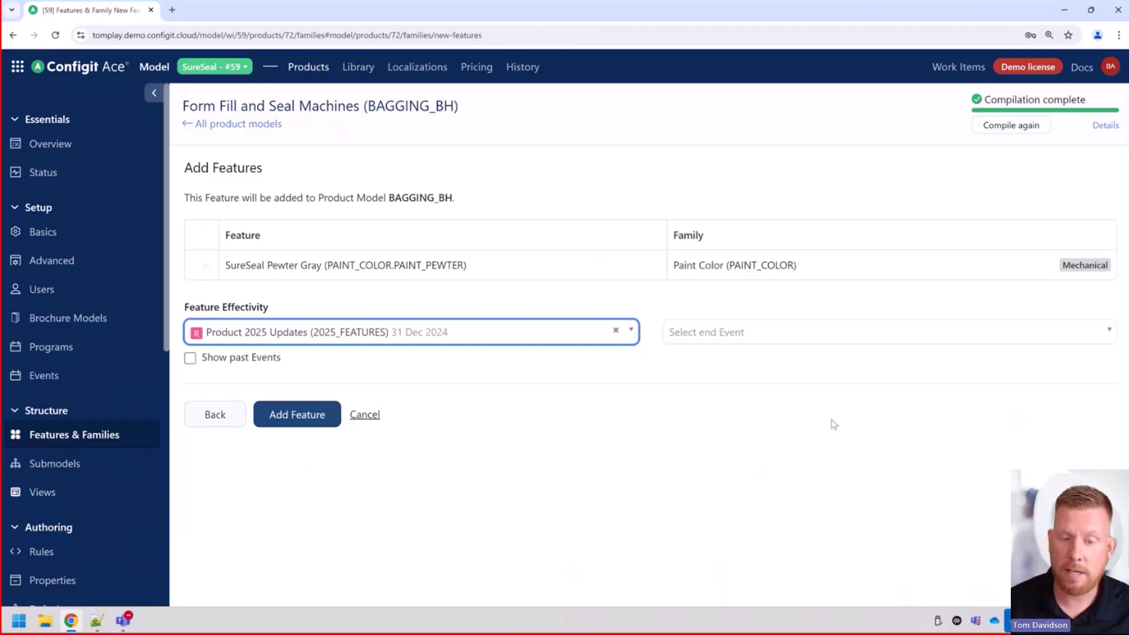
click(835, 334)
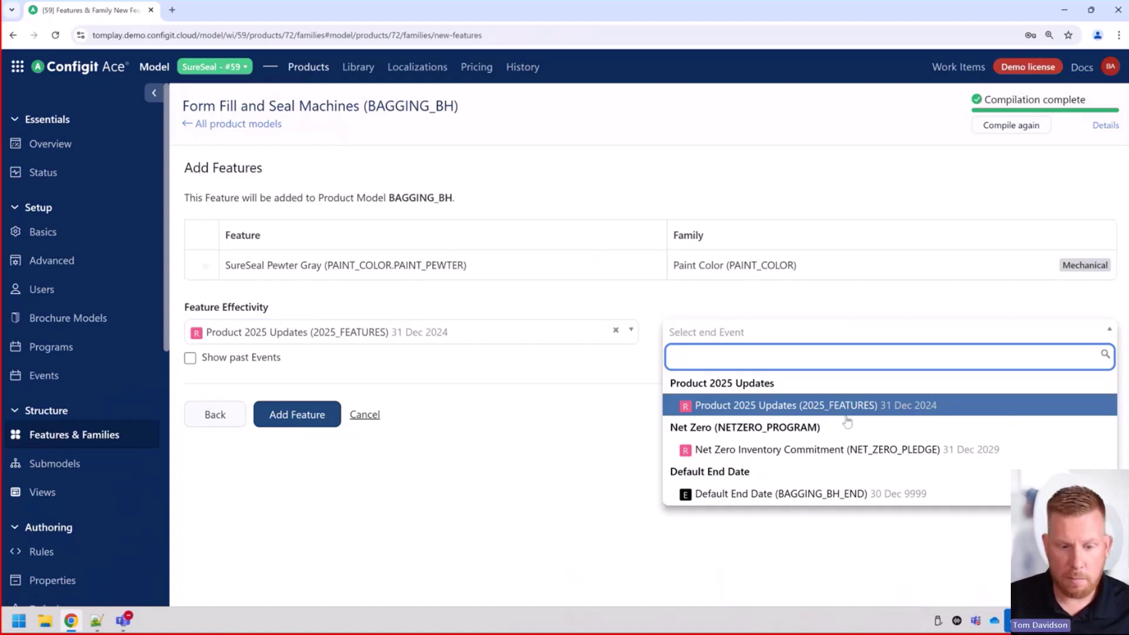
click(790, 494)
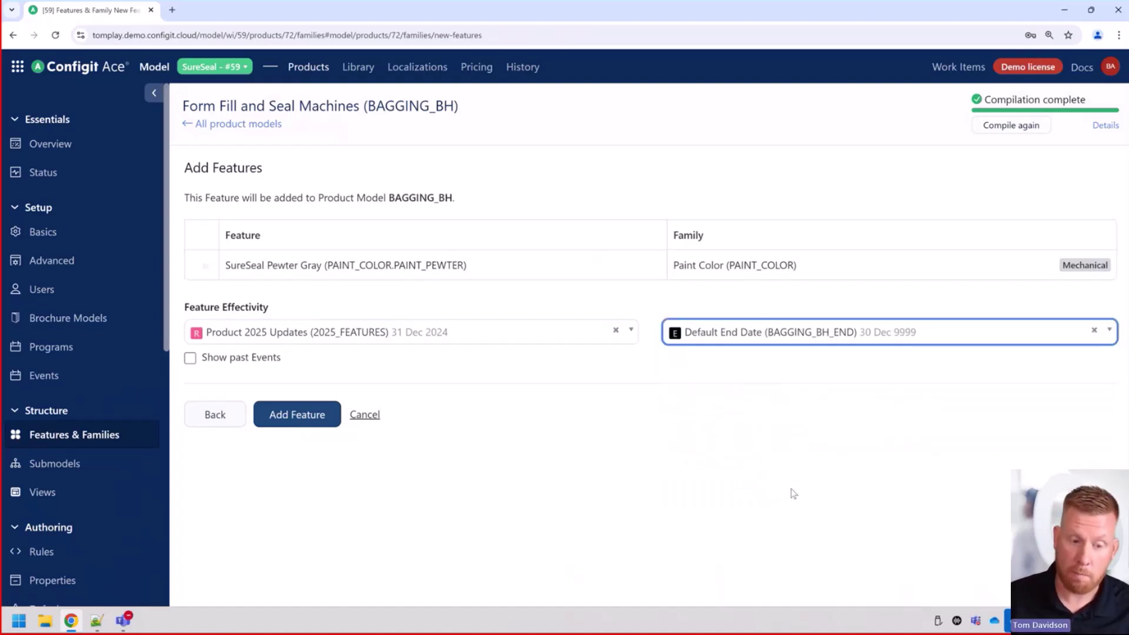
click(289, 412)
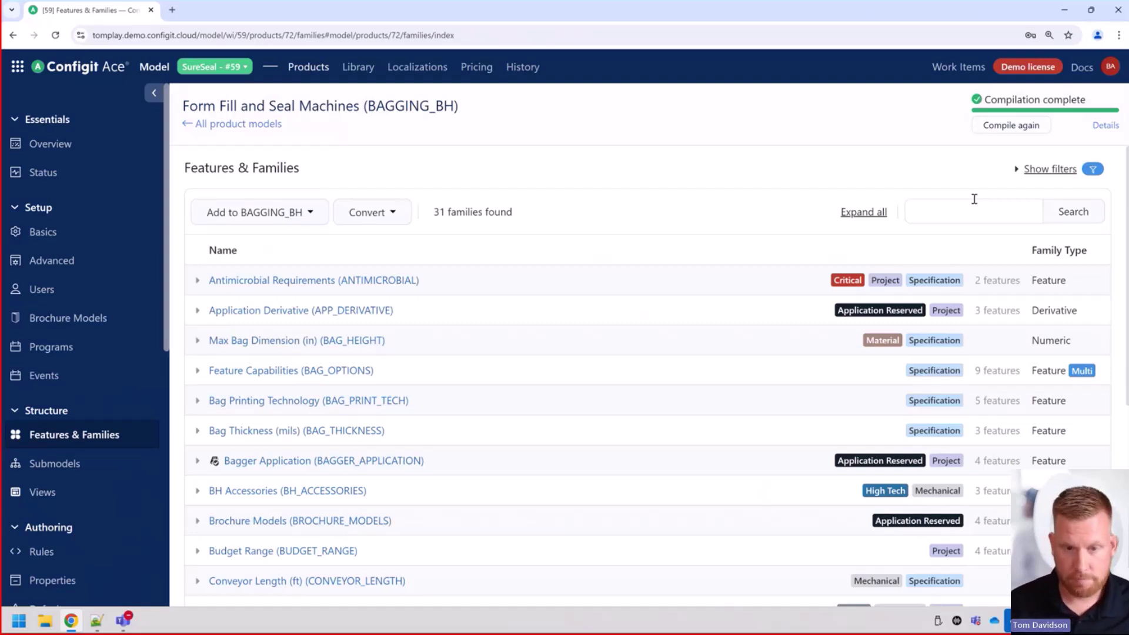
Find the Paint Color (PAINT_COLOR) family via 'paint' and review its four features' effectivity.
click(974, 199)
text(paint)
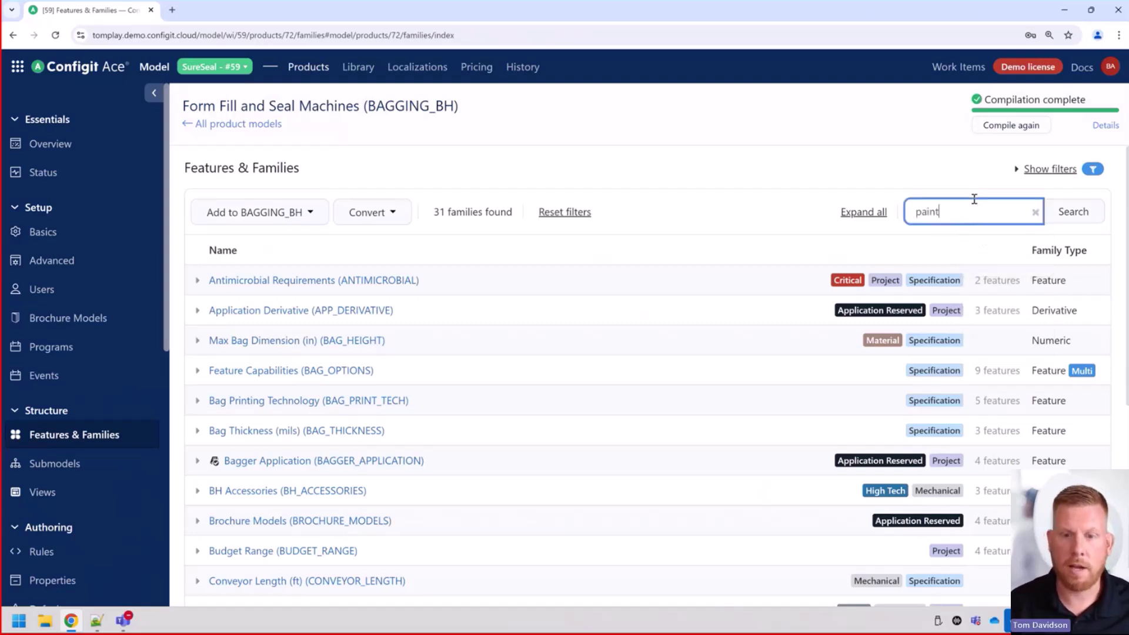
key(Return)
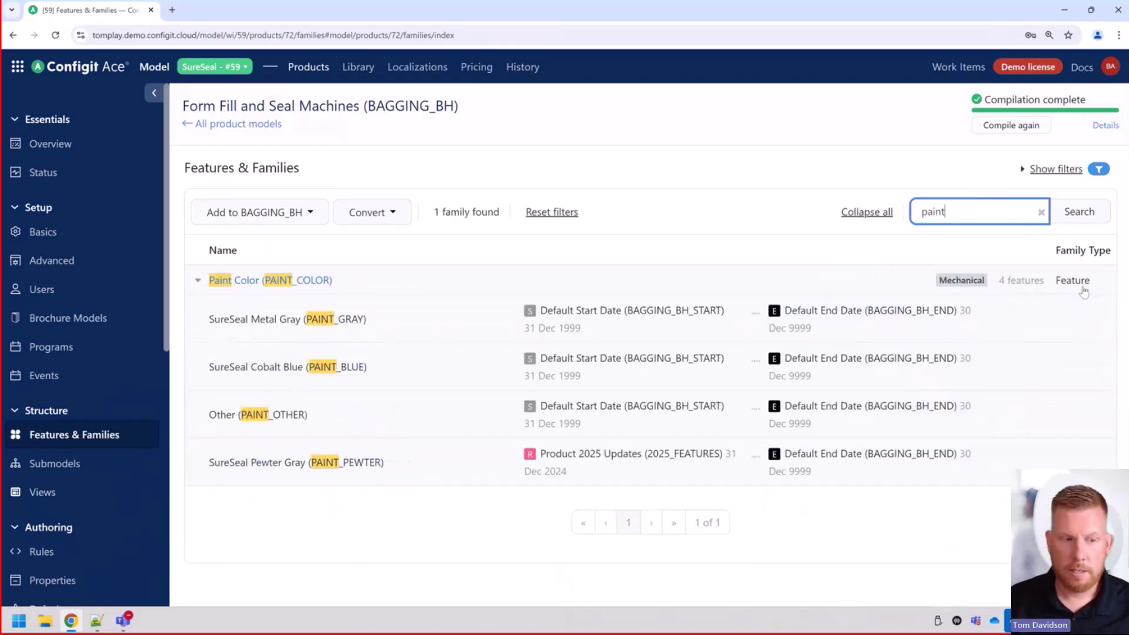
click(259, 281)
scroll(852, 356, down, 5)
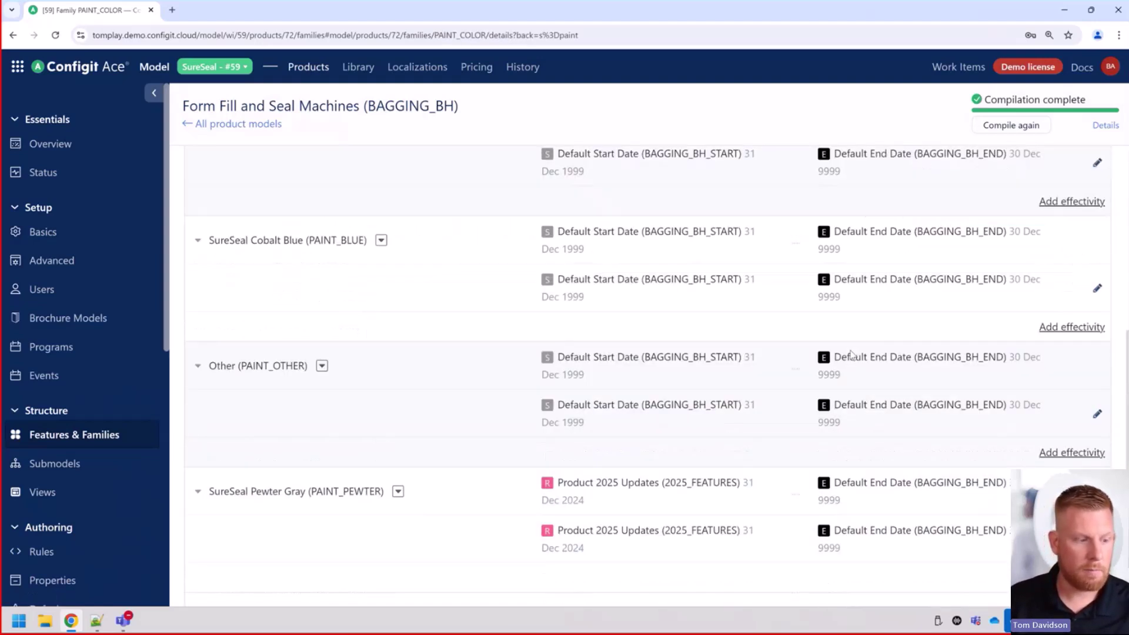
scroll(853, 356, up, 1)
scroll(672, 553, down, 2)
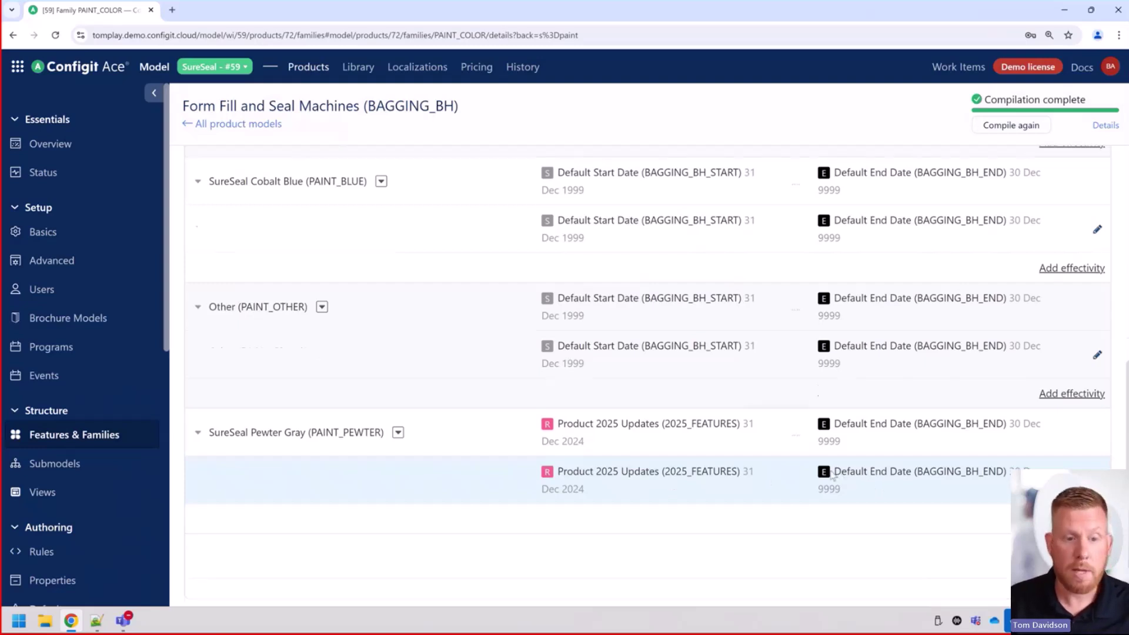
scroll(718, 443, up, 2)
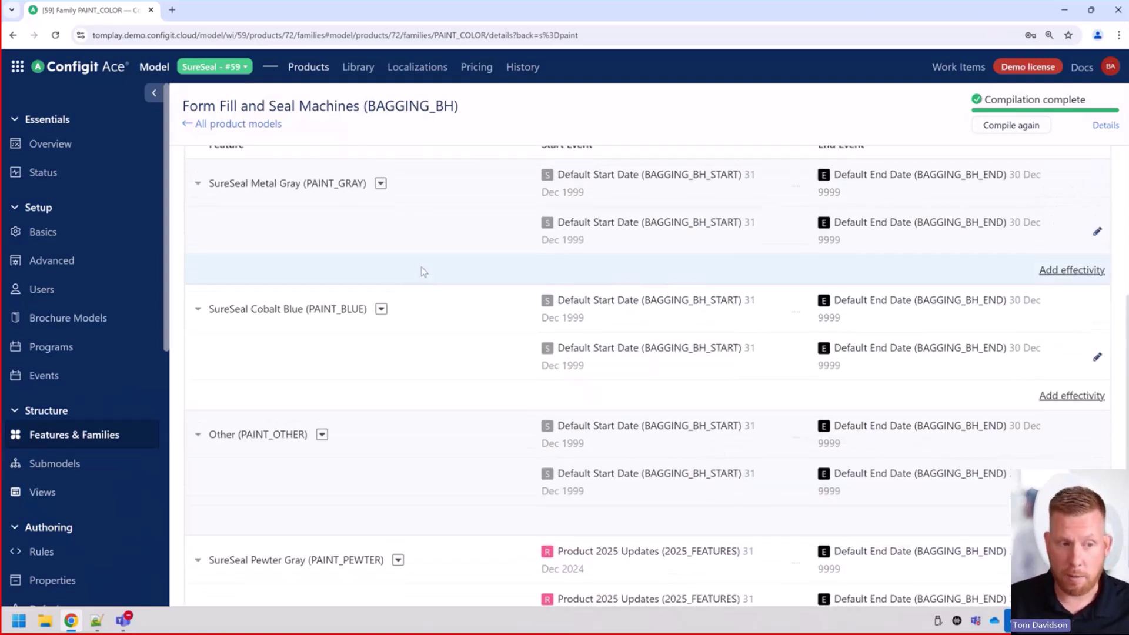
scroll(421, 271, up, 1)
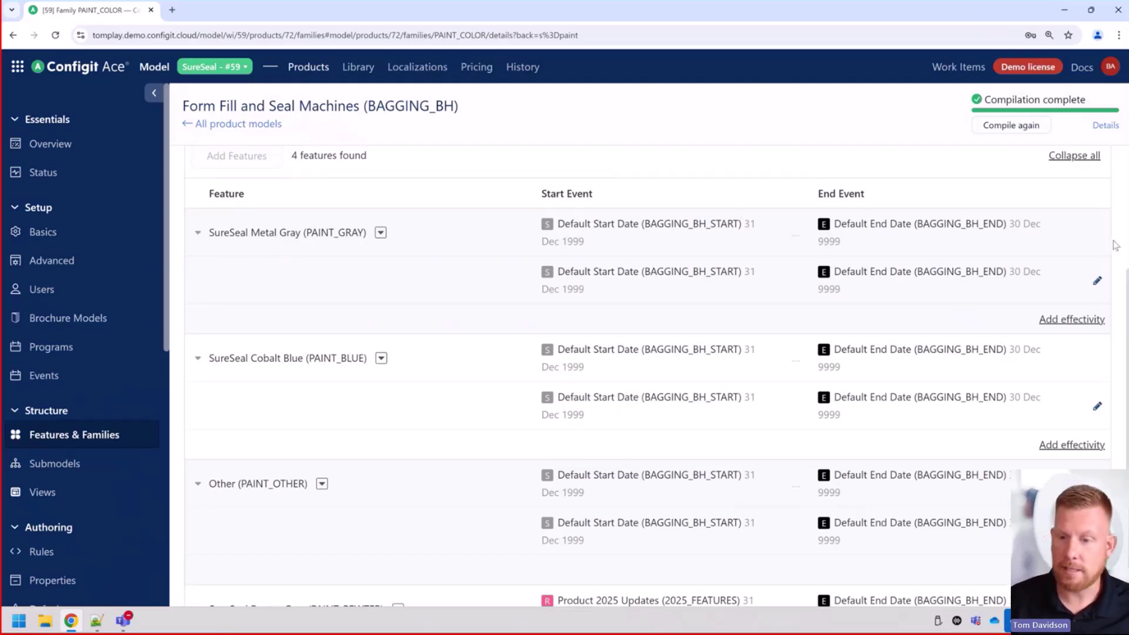
Change SureSeal Metal Gray's end event to Net Zero Inventory Commitment (NET_ZERO_PLEDGE).
click(1096, 283)
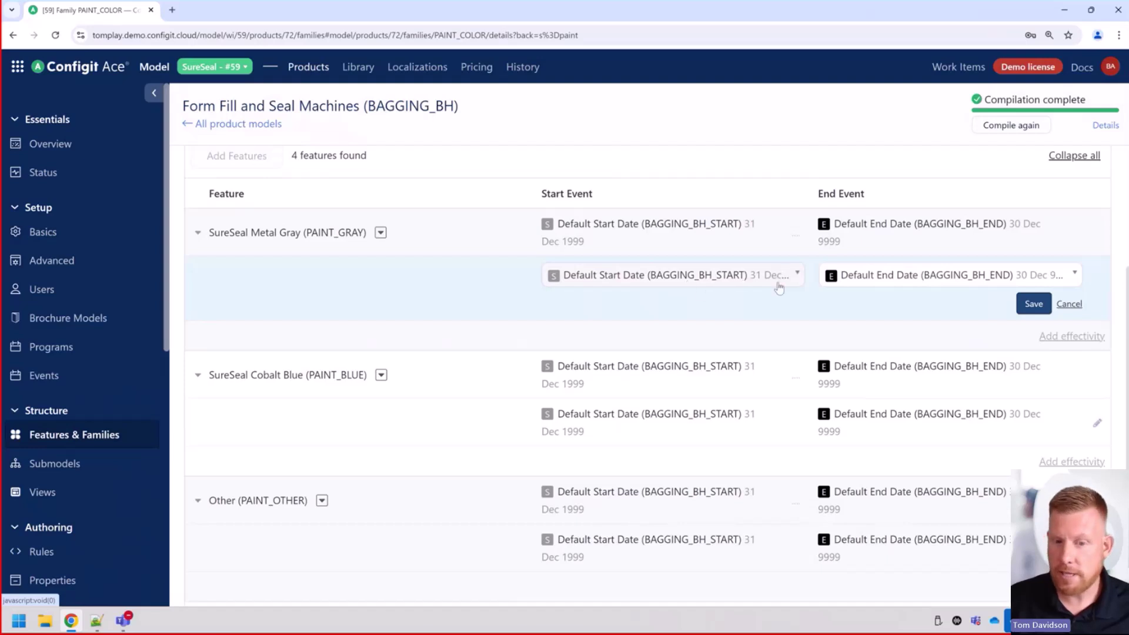
click(881, 279)
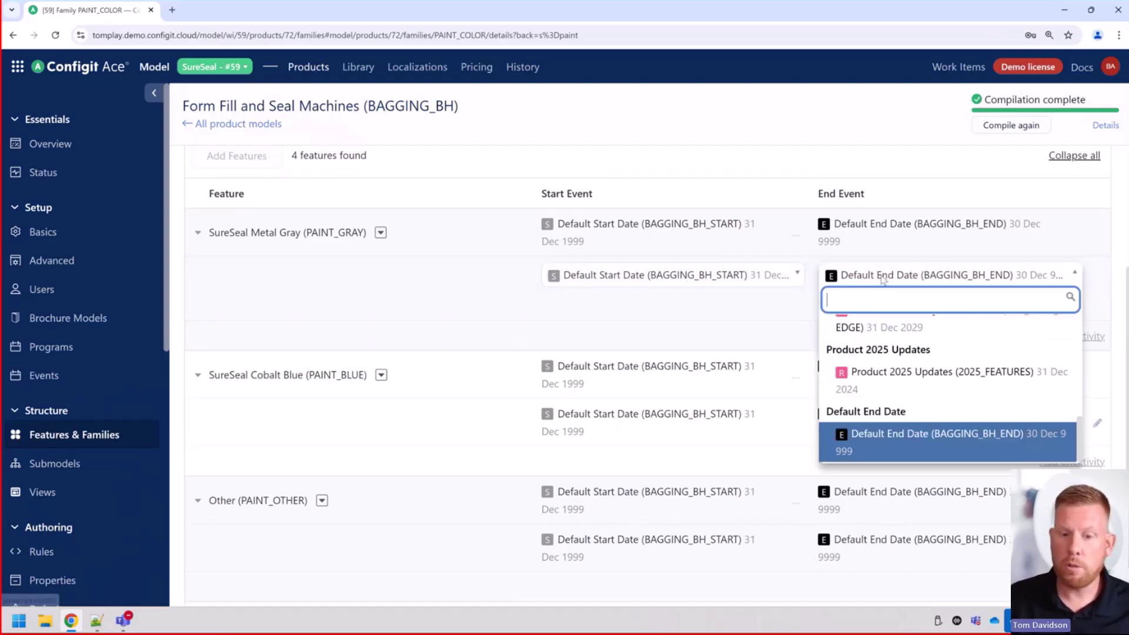
scroll(896, 353, up, 2)
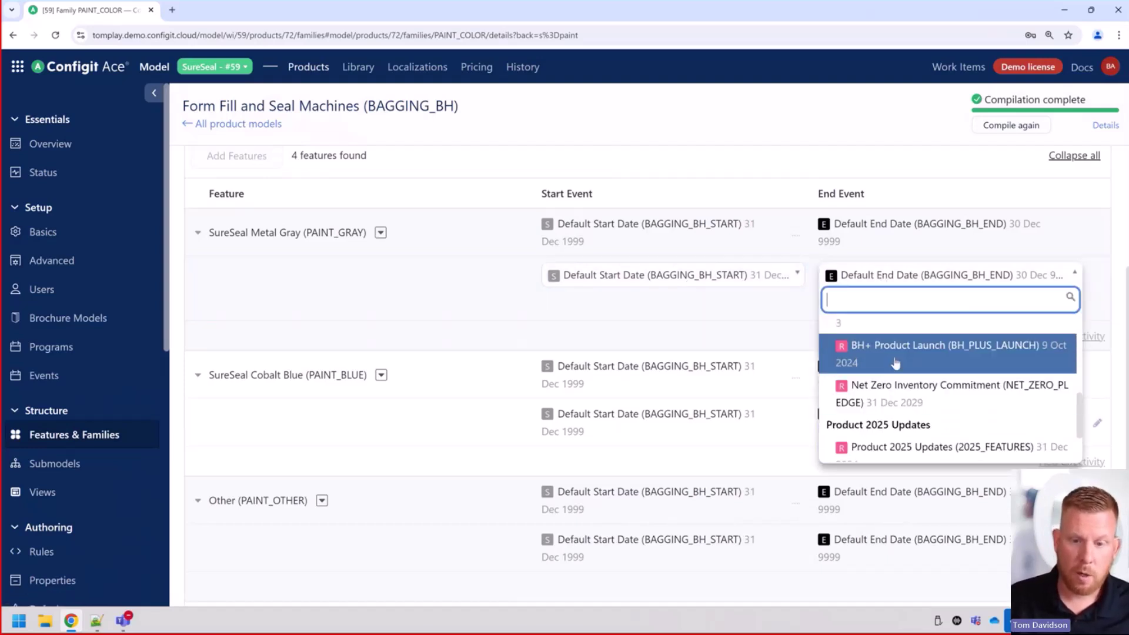
click(896, 391)
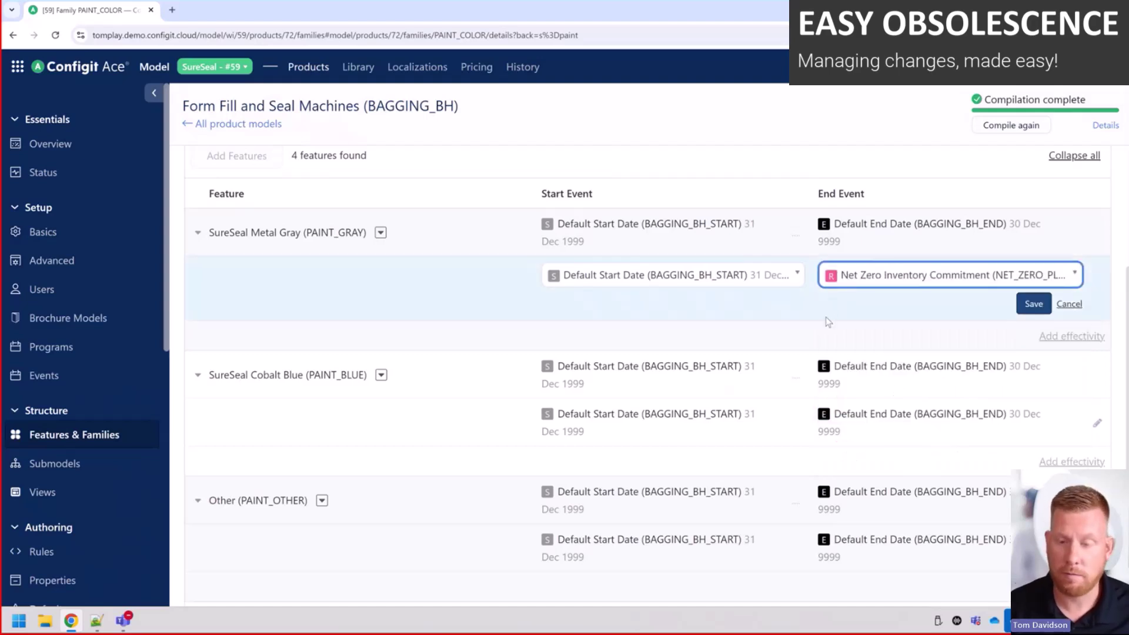
click(1038, 310)
scroll(579, 282, up, 2)
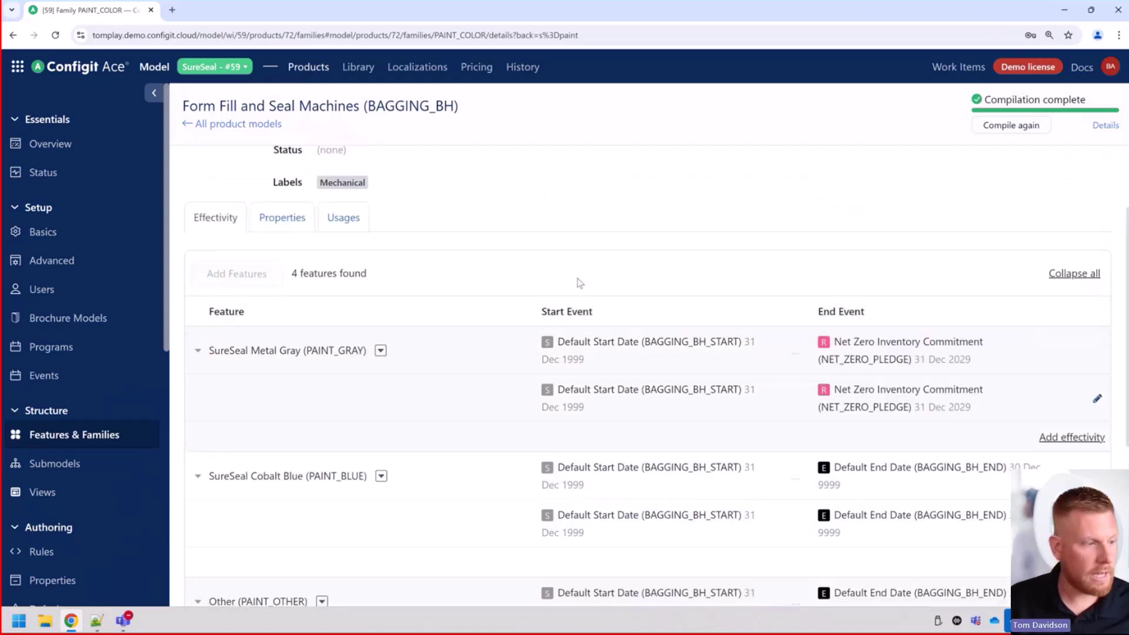
Find Bag Printing Technology via 'ink' and end Inkjet at Net Zero Inventory Commitment.
click(55, 434)
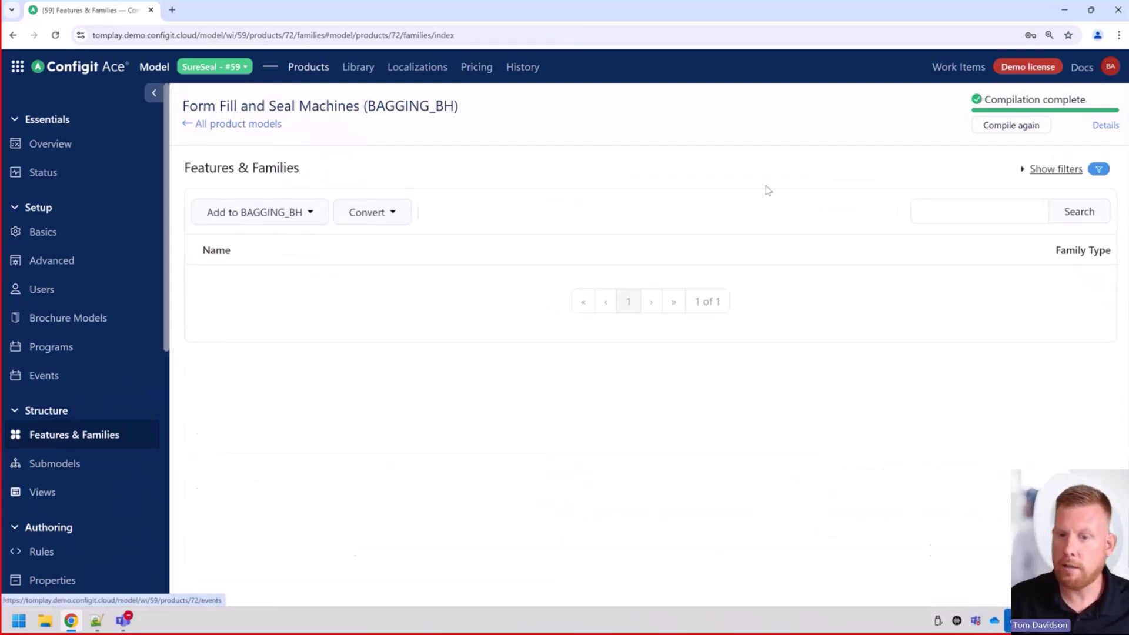
click(1013, 215)
text(ink)
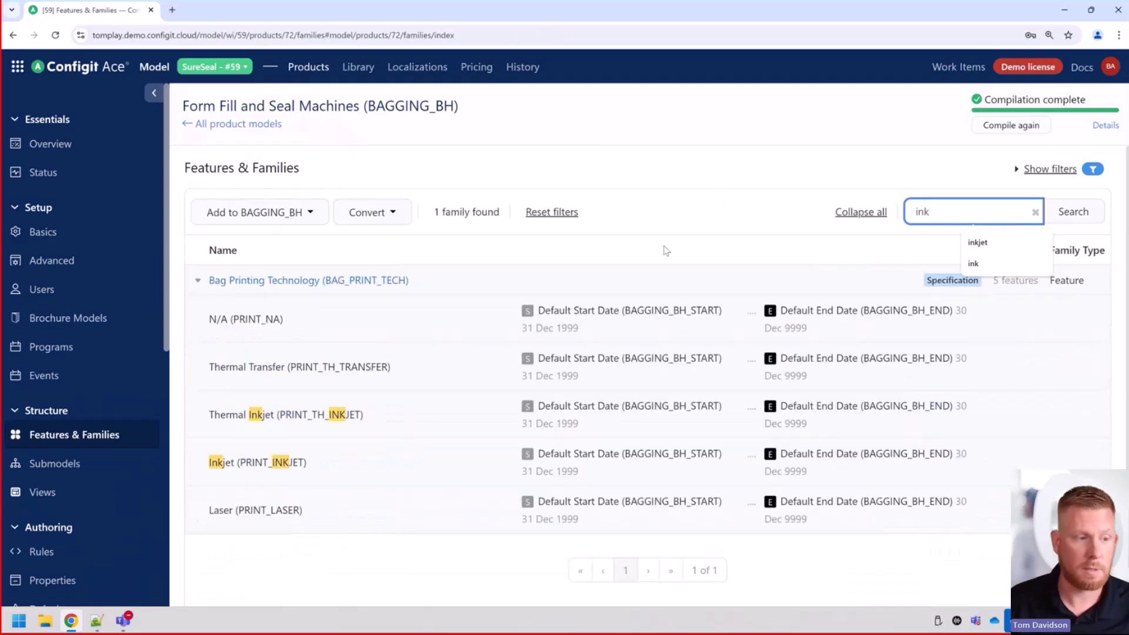
click(354, 281)
scroll(803, 306, down, 8)
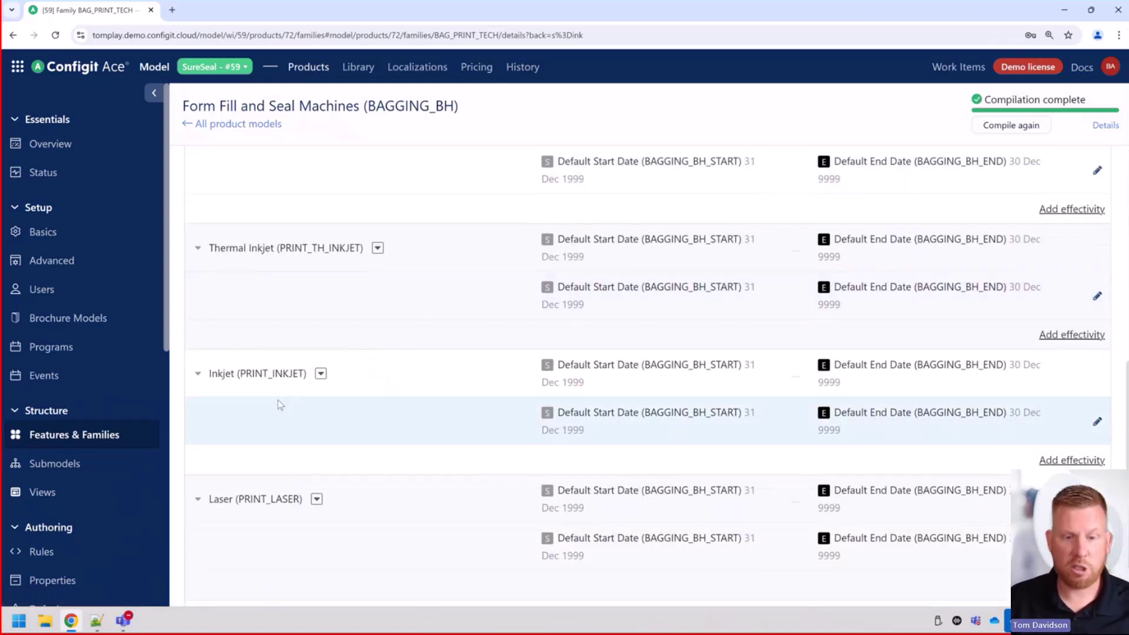
click(1096, 421)
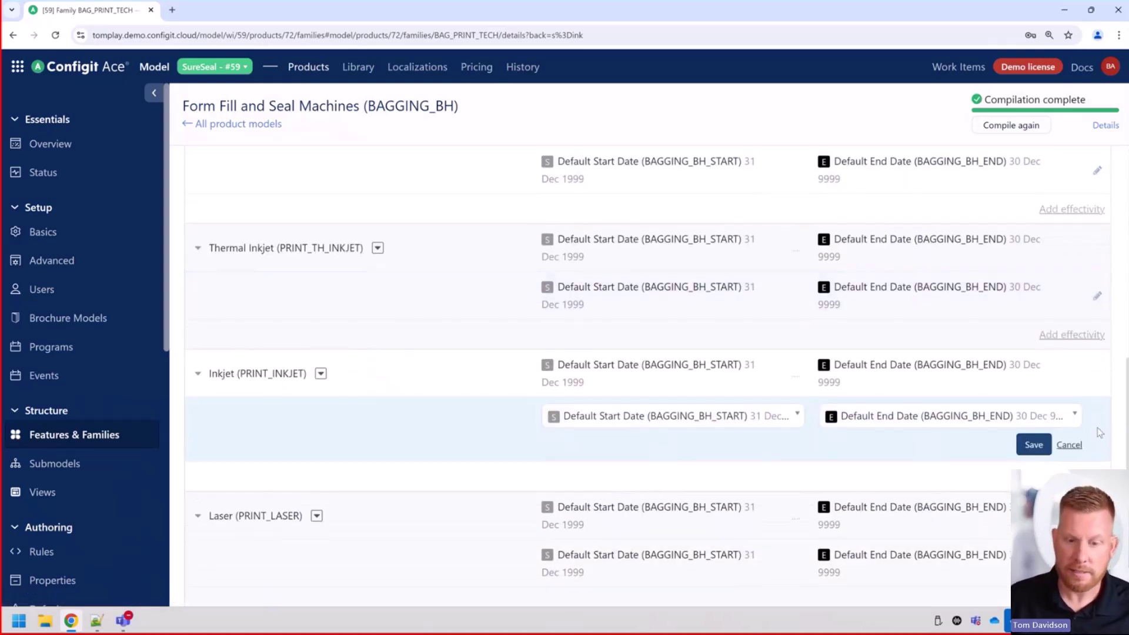
click(1042, 417)
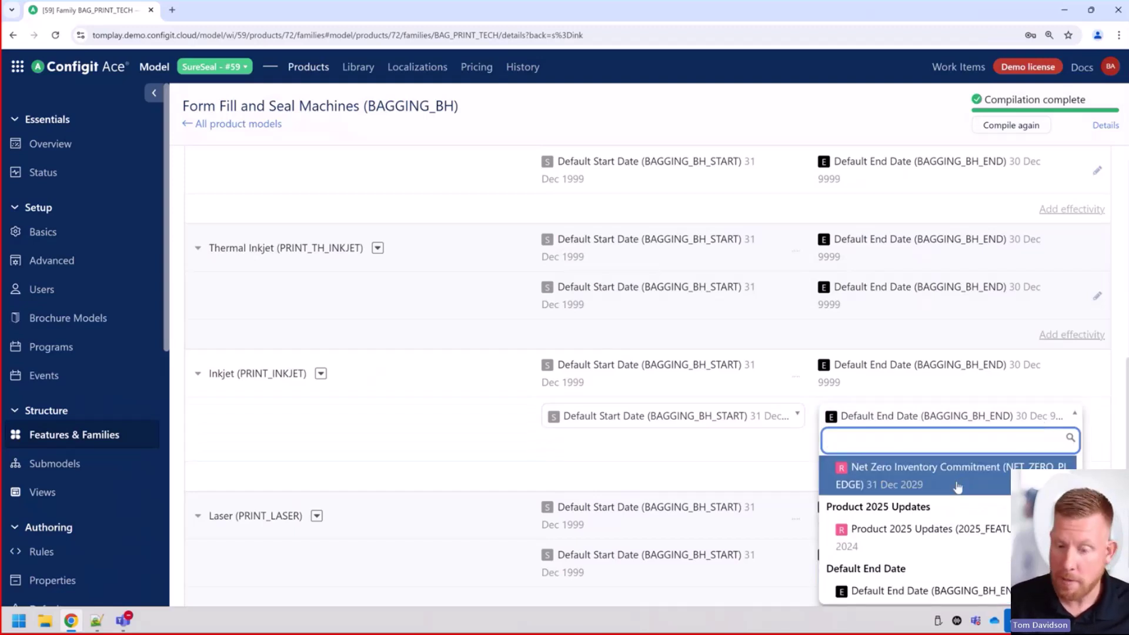
click(957, 484)
click(1032, 444)
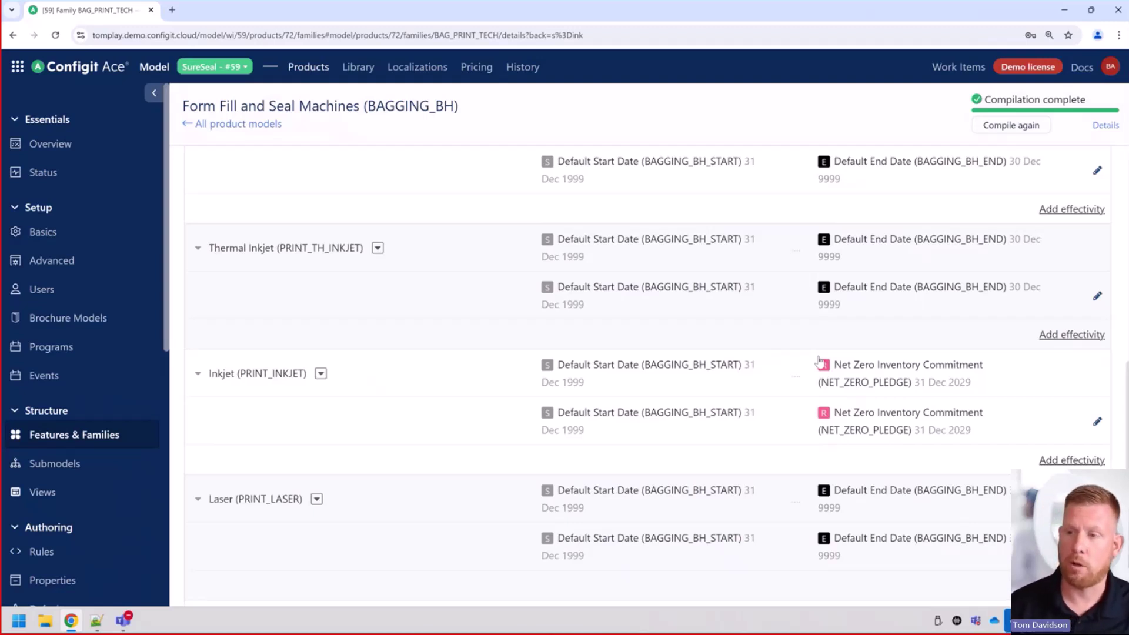
Recompile BAGGING_BH so the updated Metal Gray and Inkjet end dates take effect.
click(1010, 125)
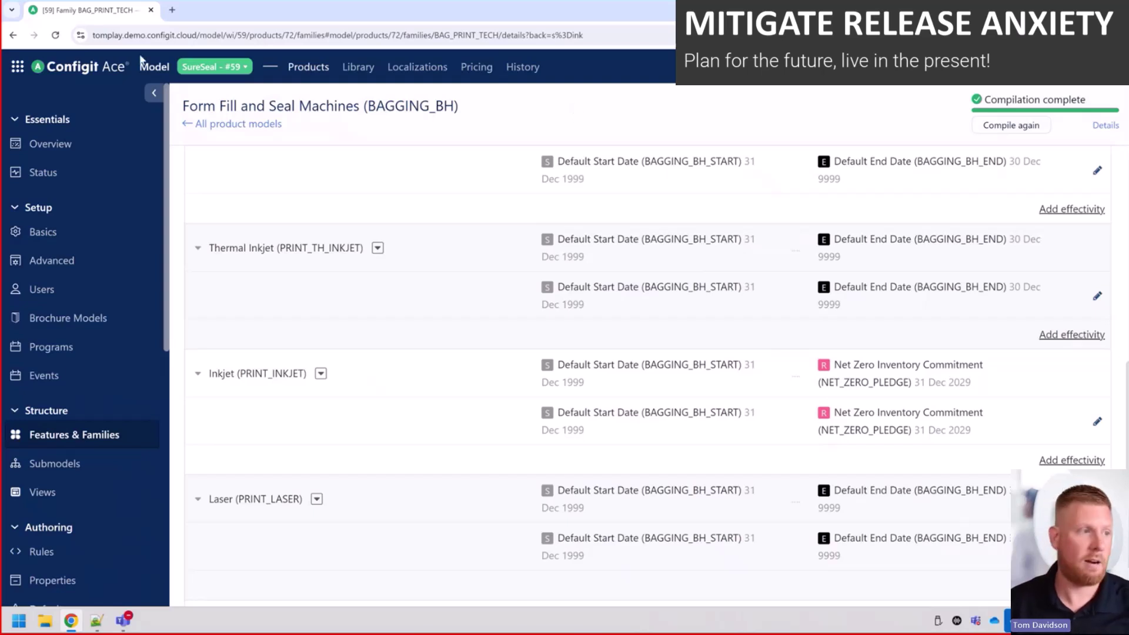
Switch to the Verify application and open the BAGGING_BH product for configuration.
click(18, 67)
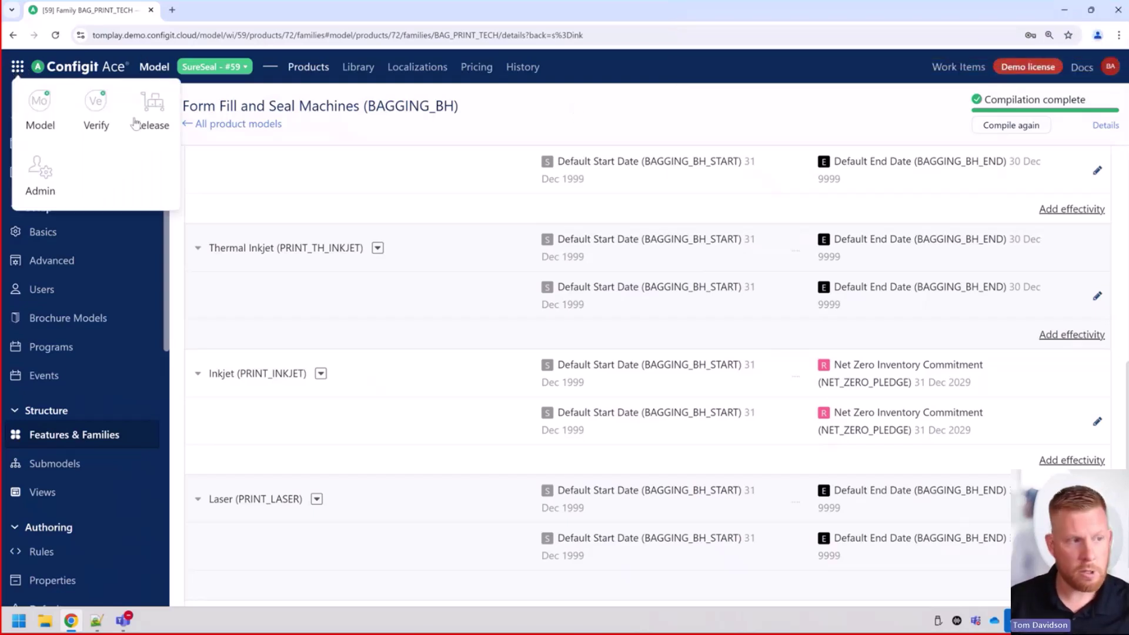
click(103, 110)
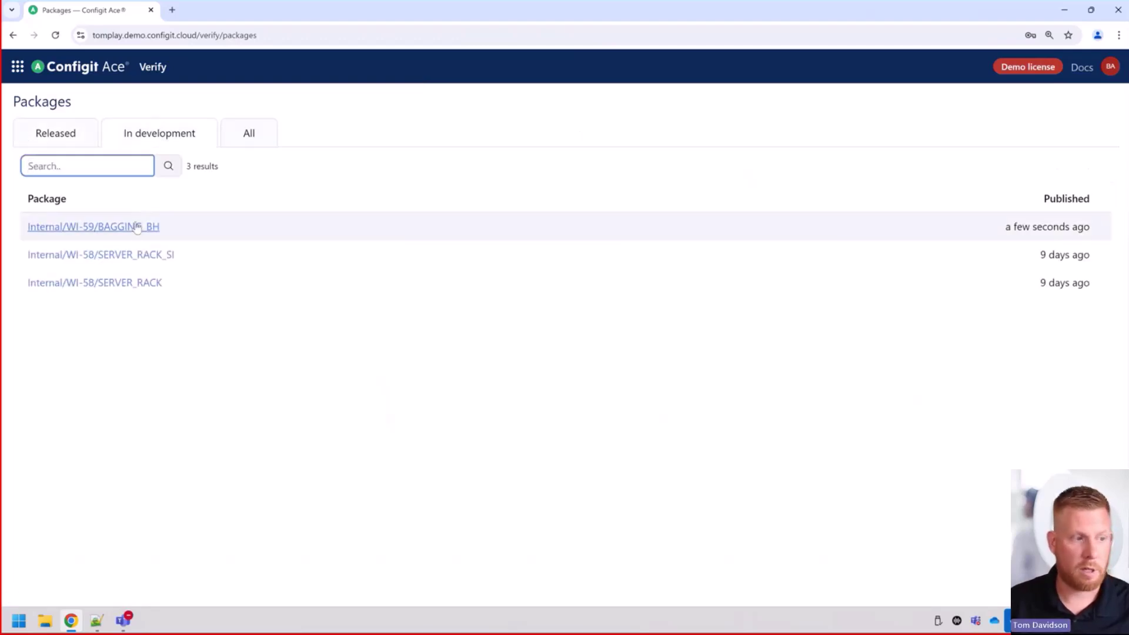
click(137, 229)
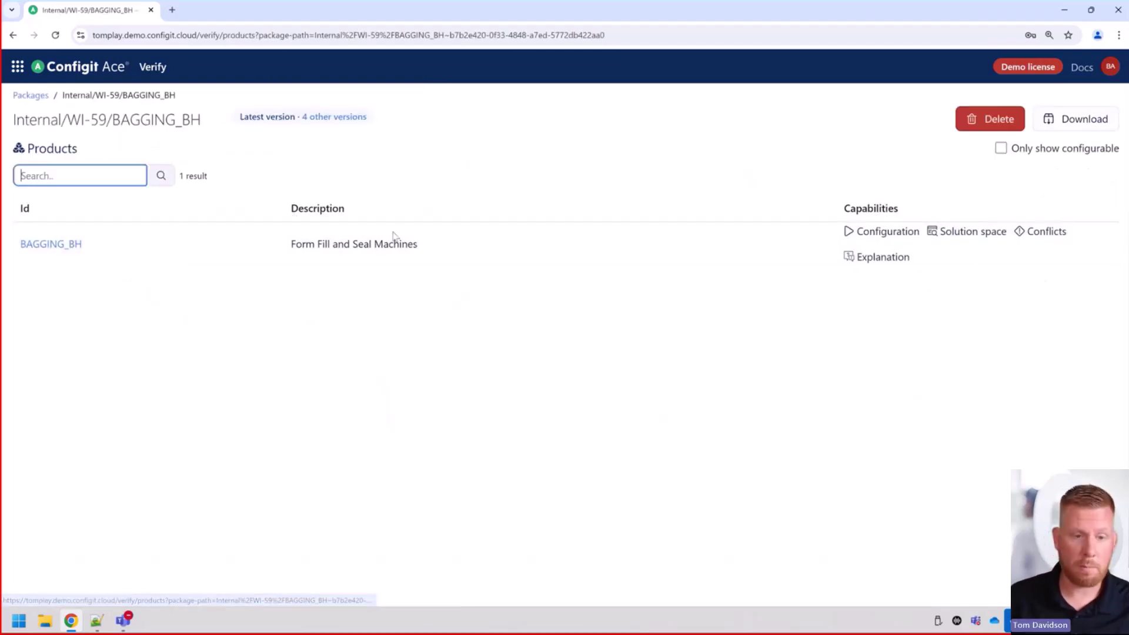
click(80, 246)
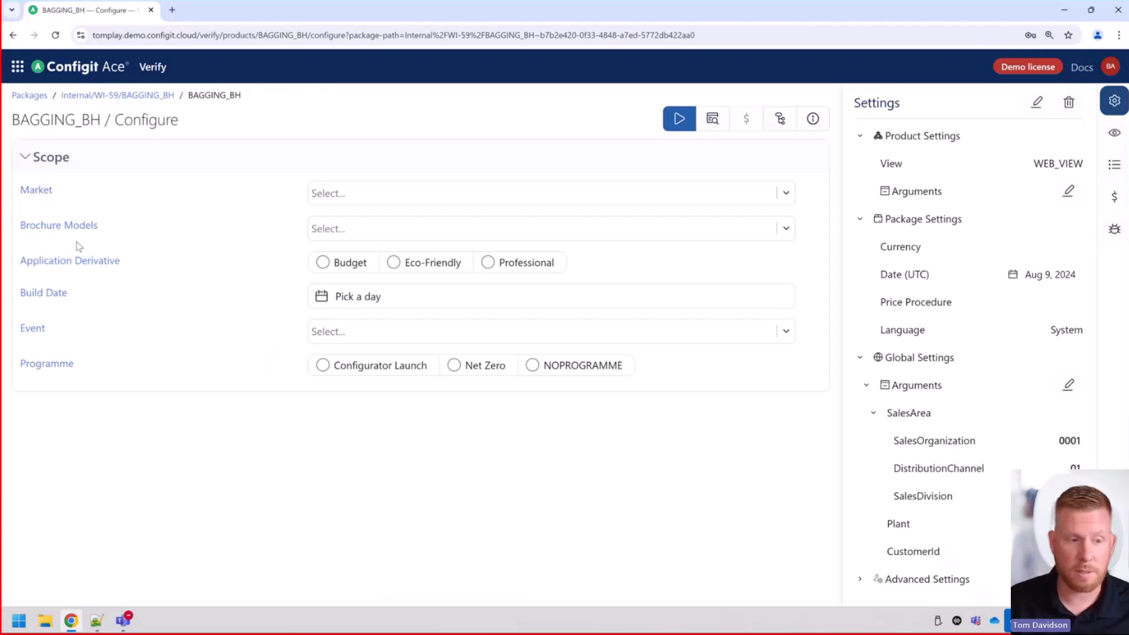
Scope to U.S.A., Industrial-Grade Baggers, Professional, with build date Aug 21, 2024.
click(514, 189)
click(371, 238)
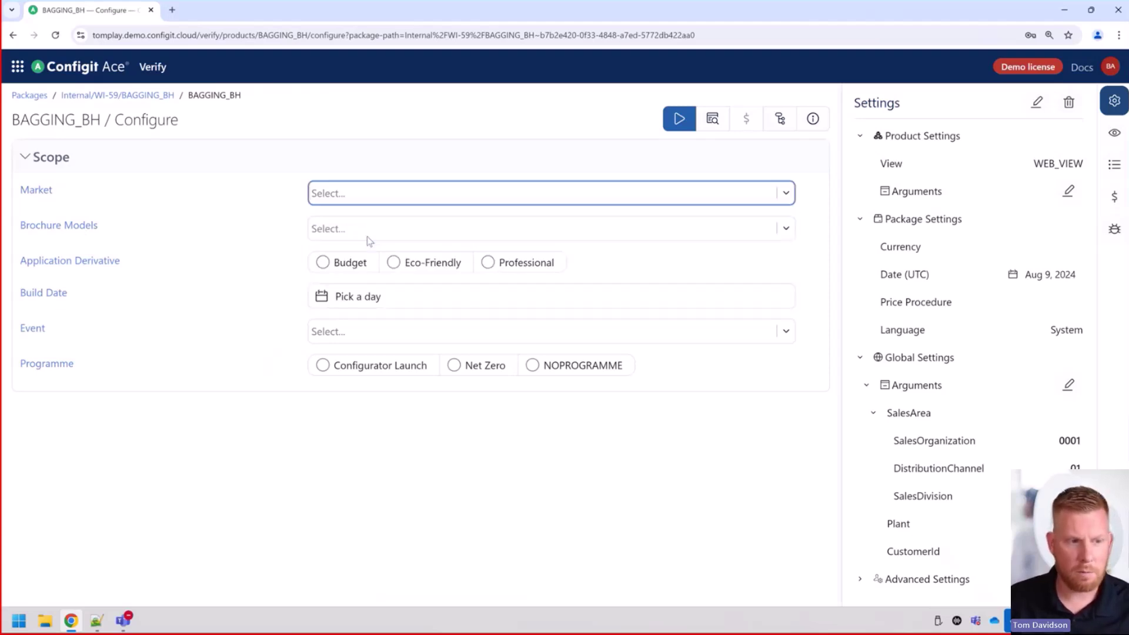
click(383, 236)
click(412, 327)
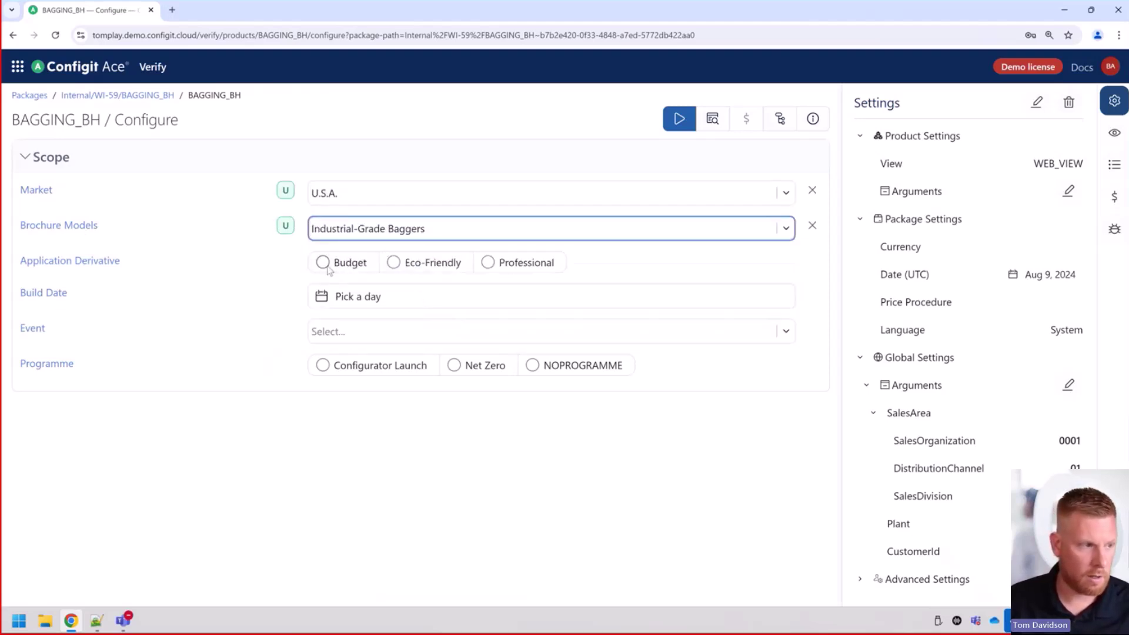
click(500, 264)
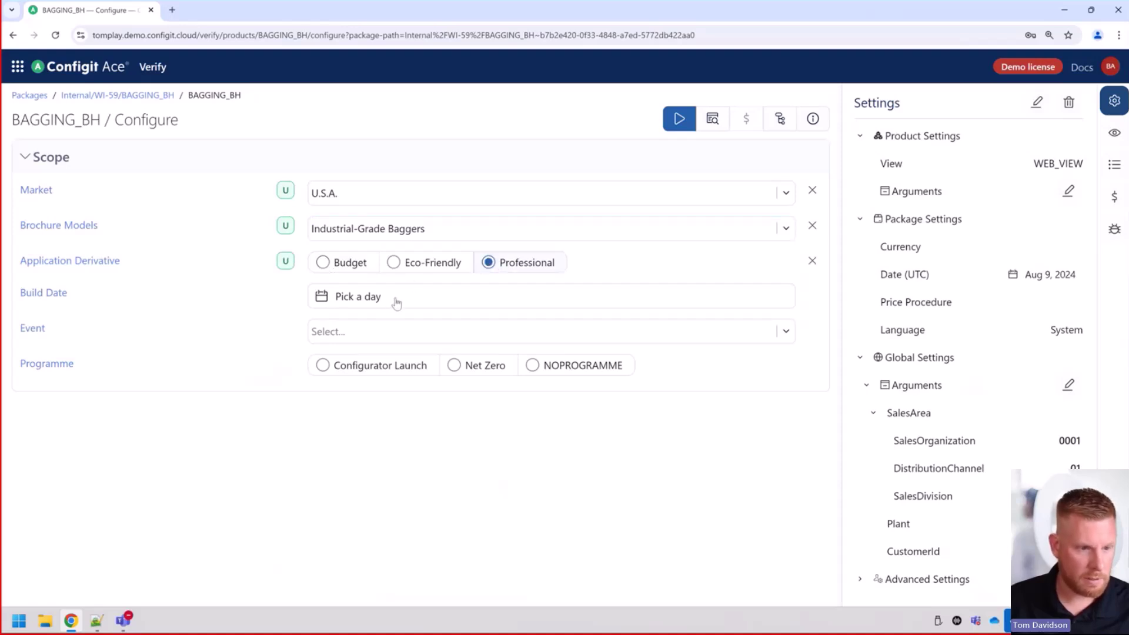
click(396, 301)
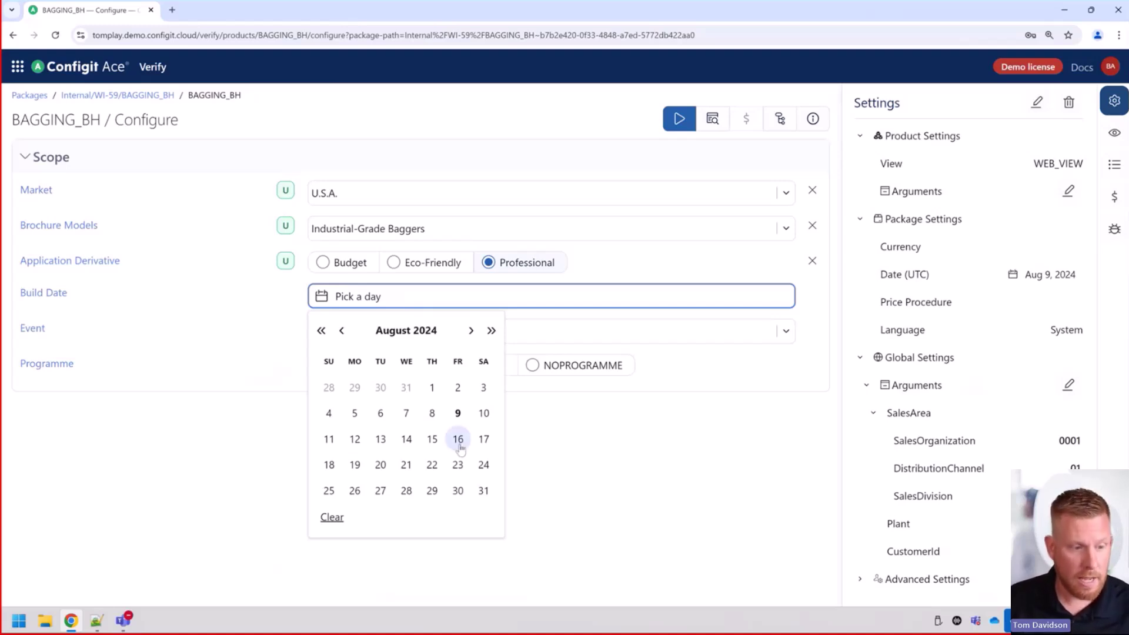
click(406, 464)
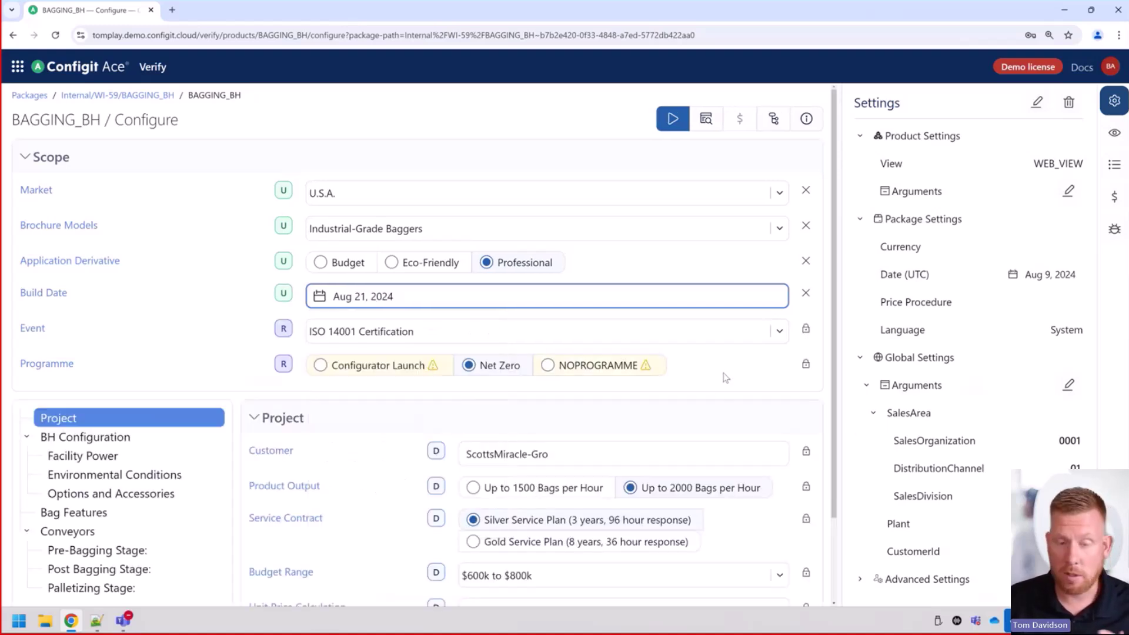
Browse BH Configuration, then show Options and Accessories to see the Aug 21, 2024 paint colours.
scroll(725, 377, down, 2)
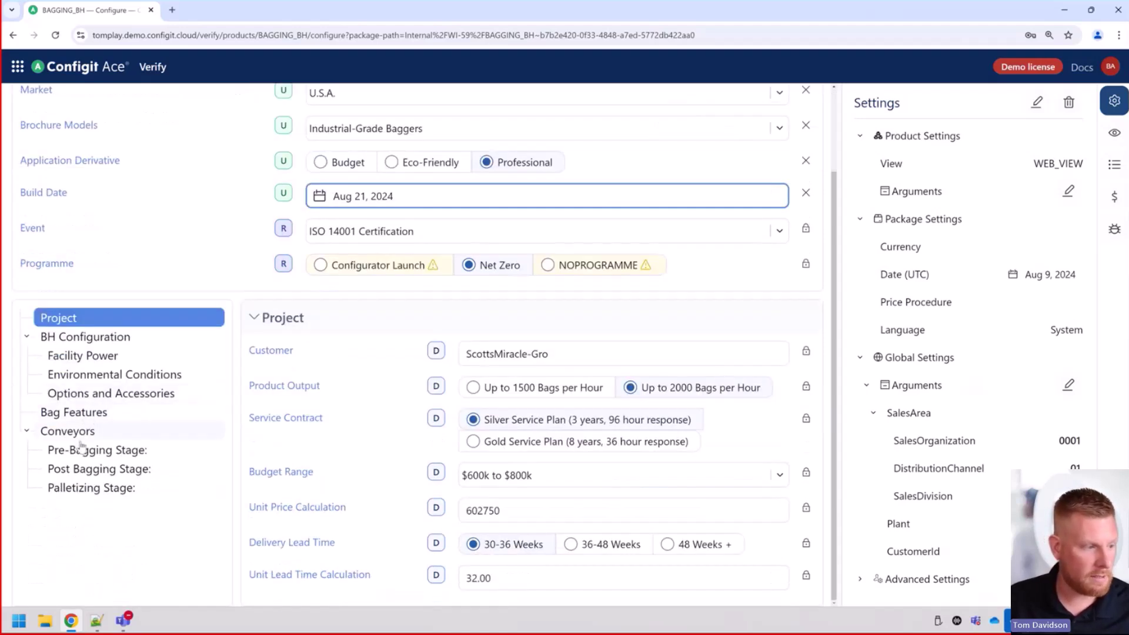
click(88, 340)
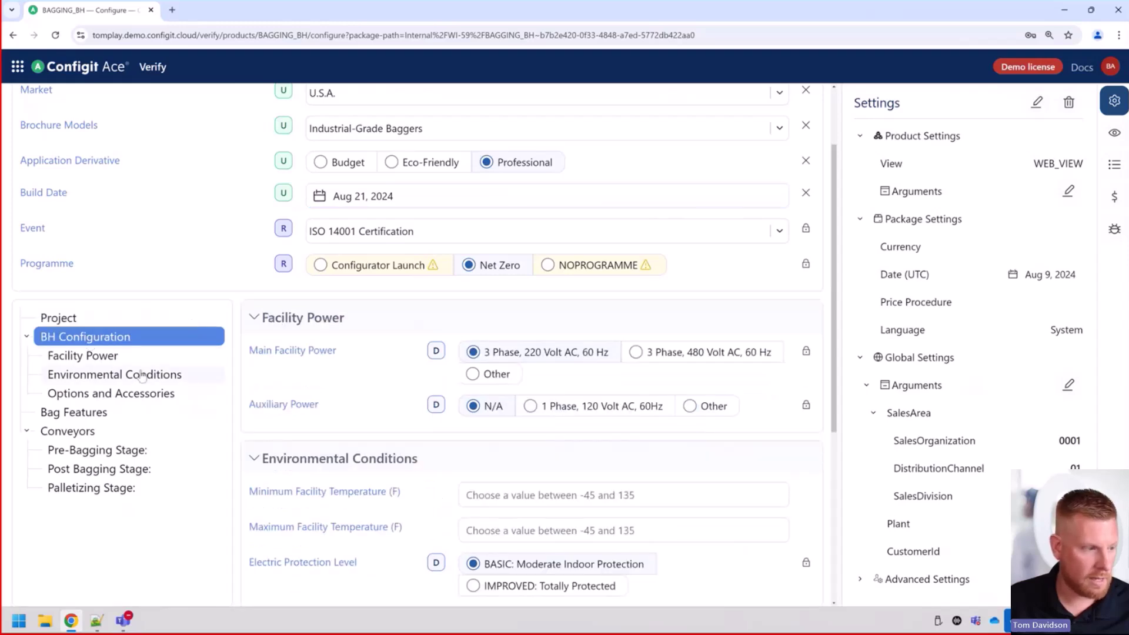
scroll(497, 419, down, 5)
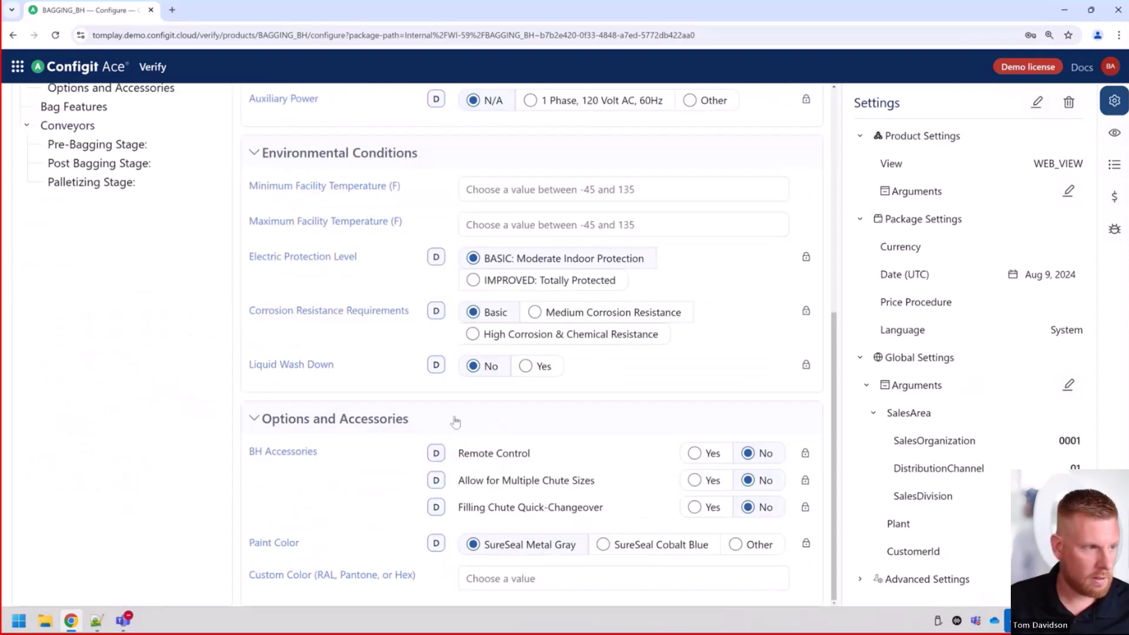
scroll(177, 324, up, 4)
click(120, 322)
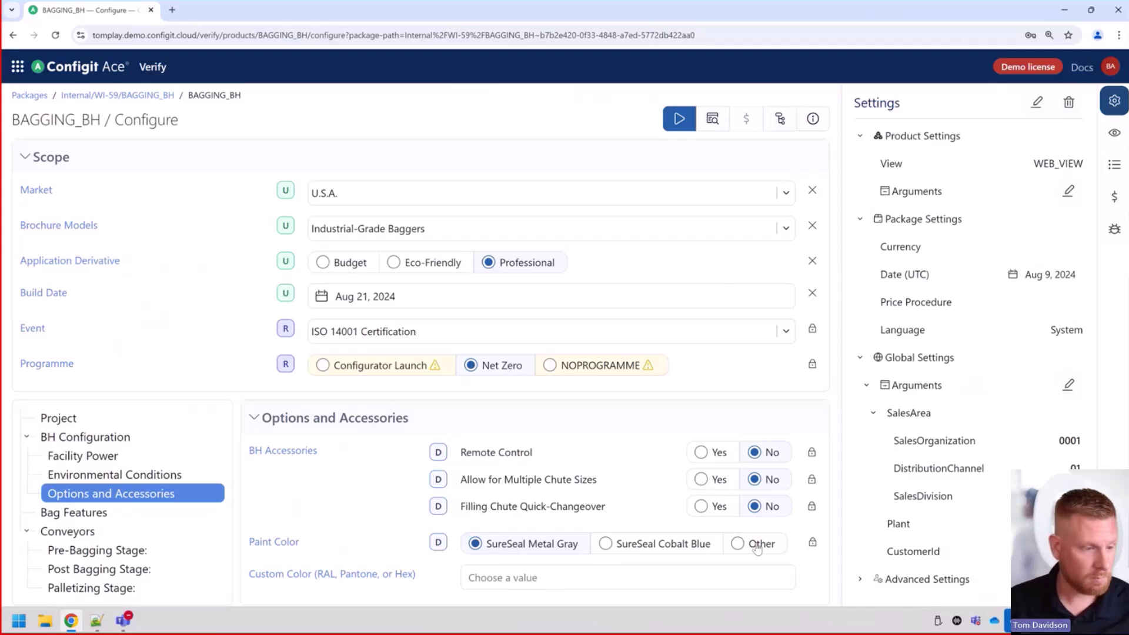
Set the build date to Aug 13, 2025 and list the paint colours, now including SureSeal Pewter Gray.
click(502, 301)
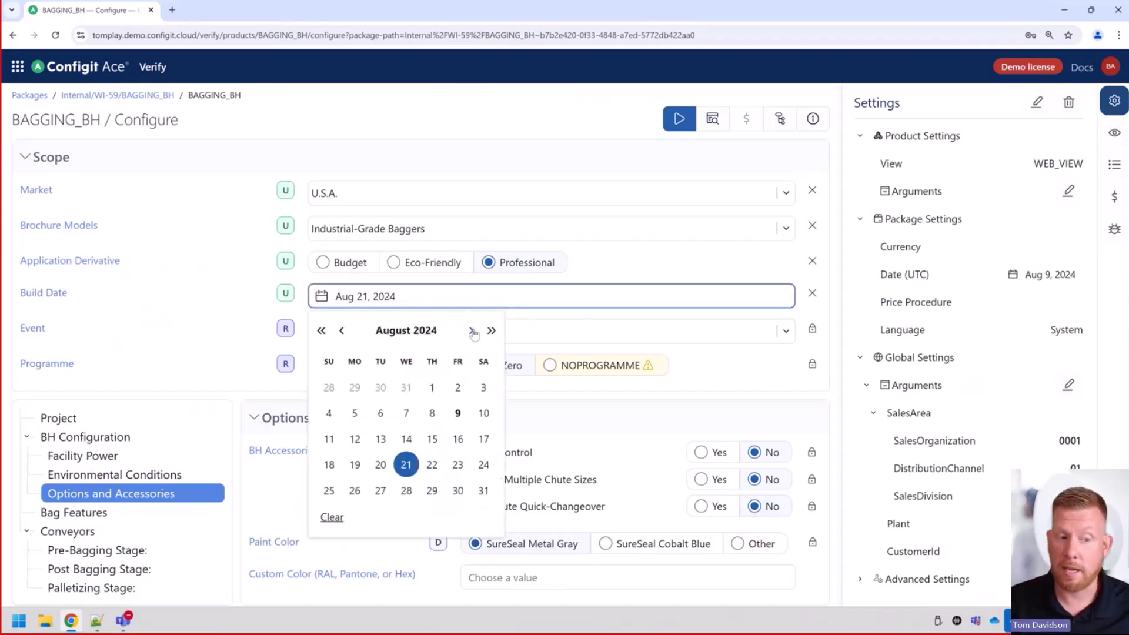
click(491, 331)
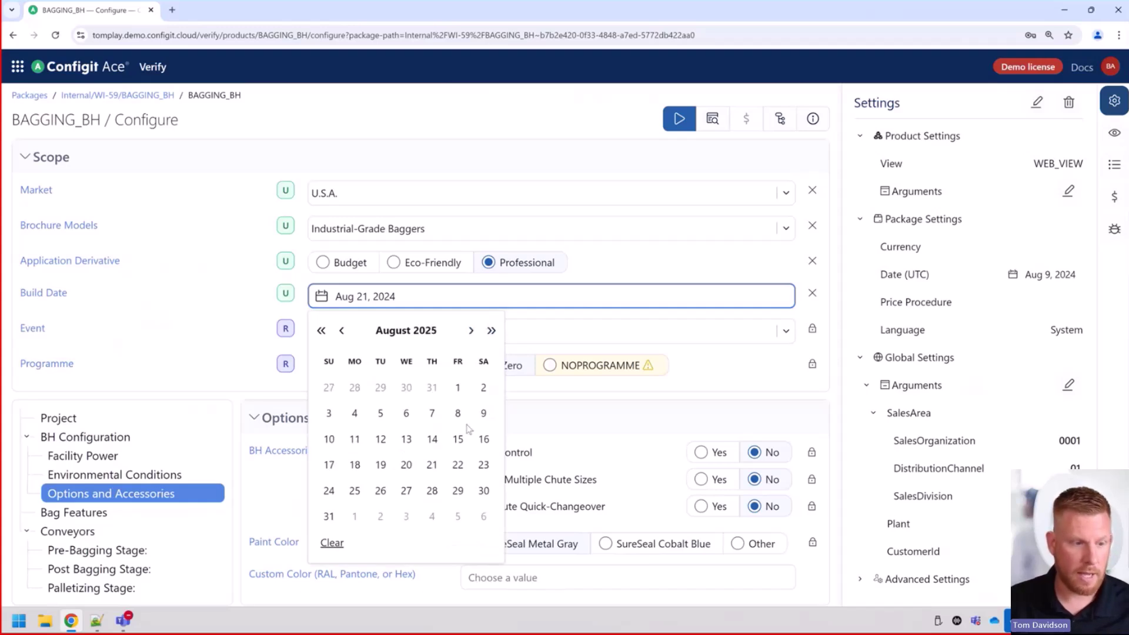
click(407, 438)
click(742, 386)
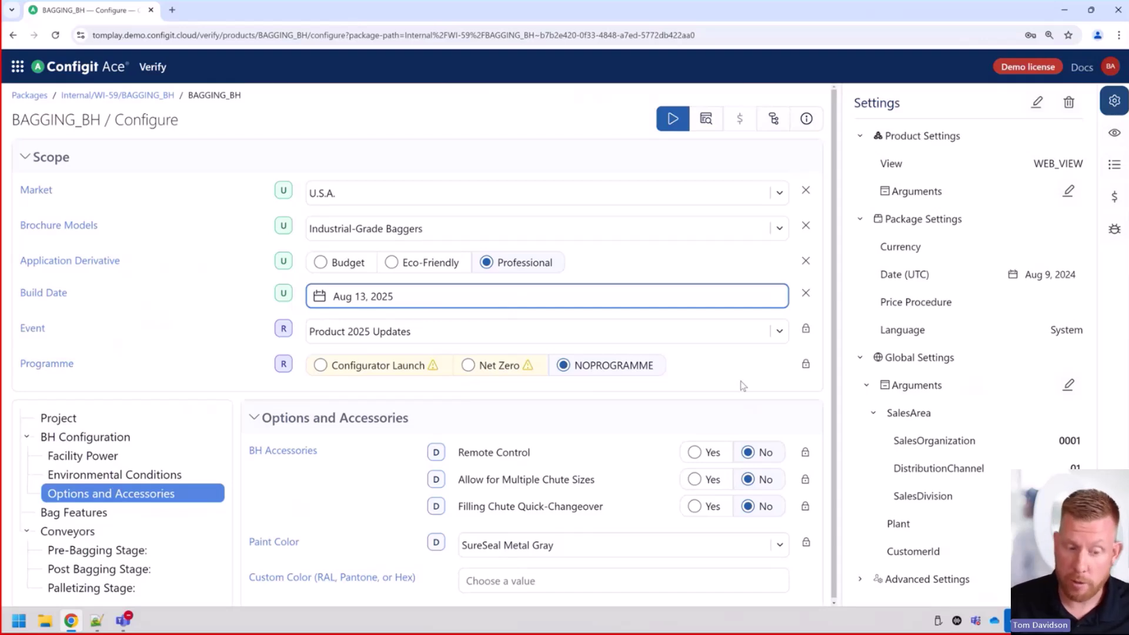
click(590, 545)
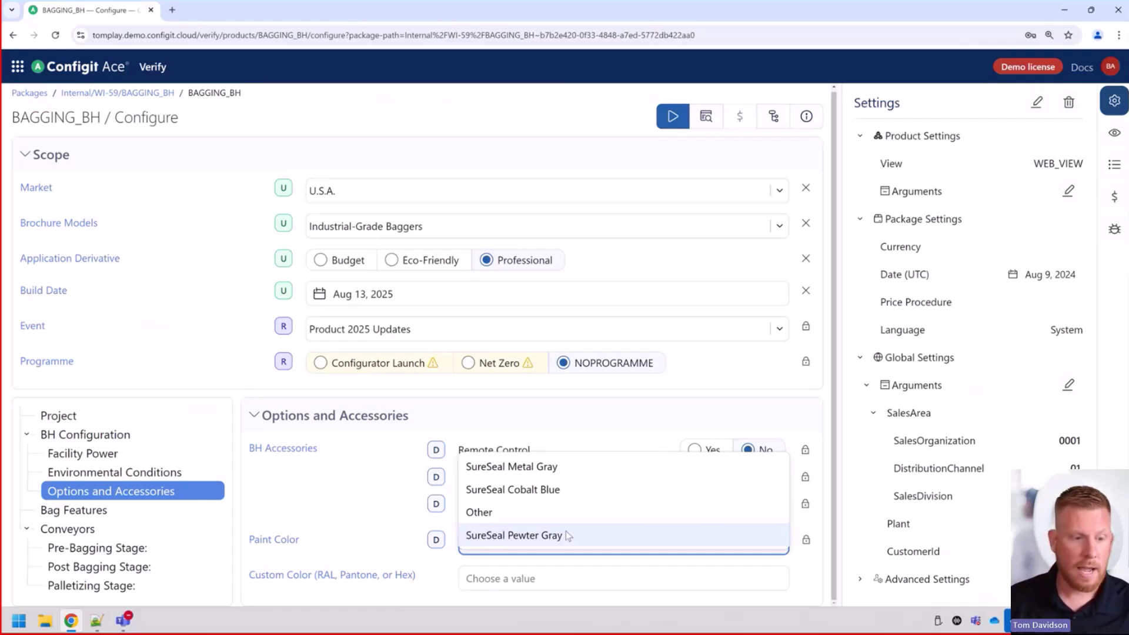
Move the build date to Aug 6, 2031 (Net Zero Inventory Commitment) and expand Options and Accessories.
click(612, 428)
click(529, 300)
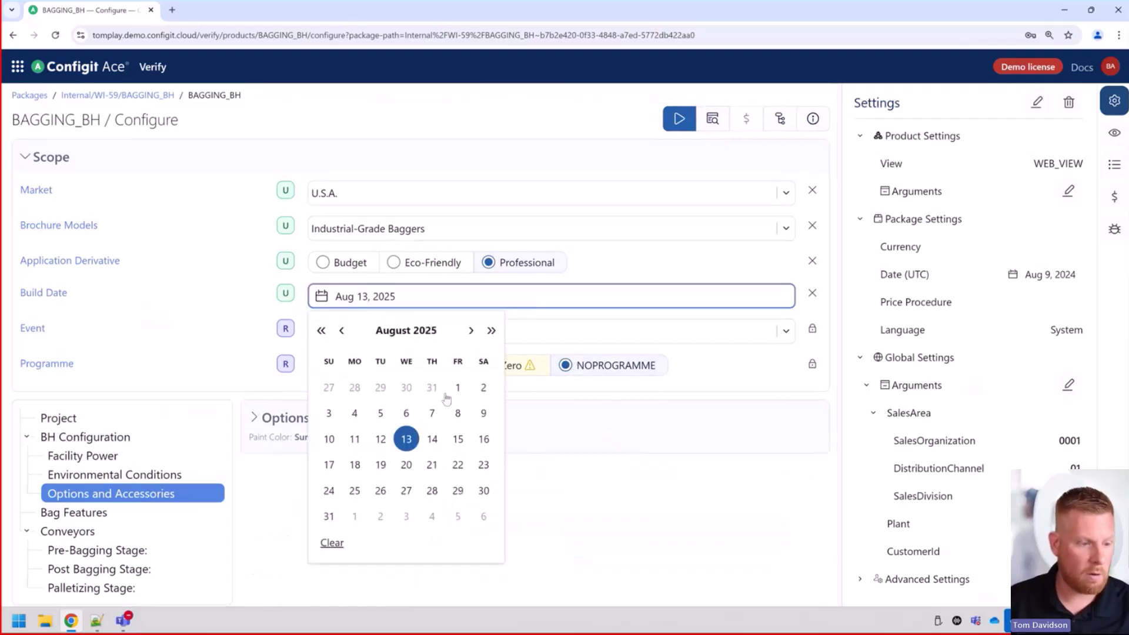
click(491, 330)
click(492, 330)
click(491, 331)
click(492, 331)
click(491, 330)
click(491, 330)
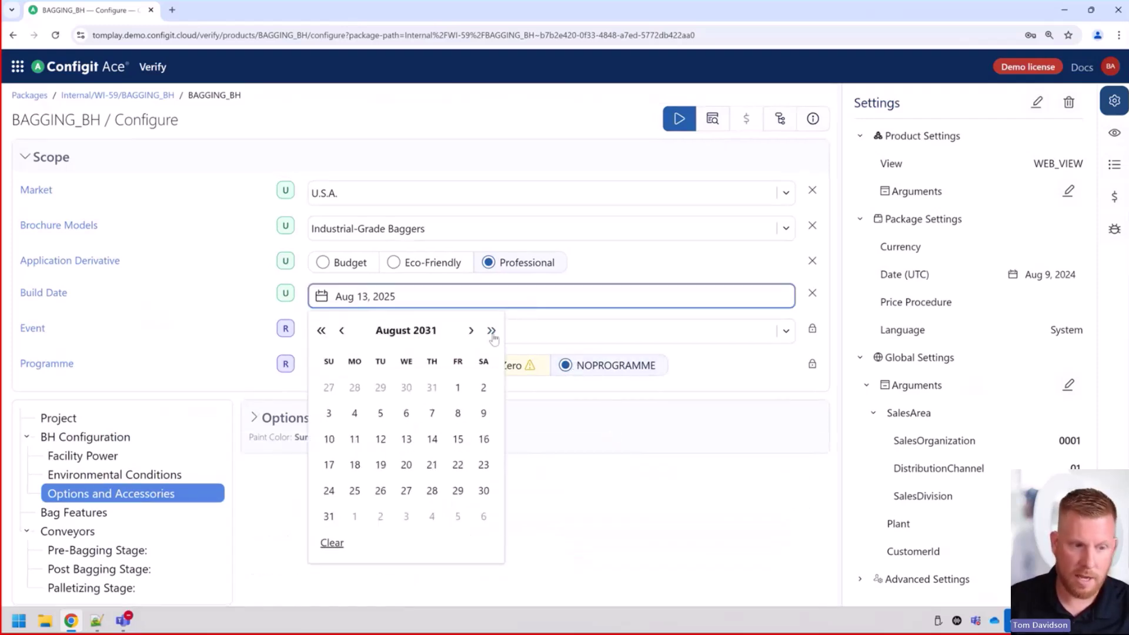
click(406, 413)
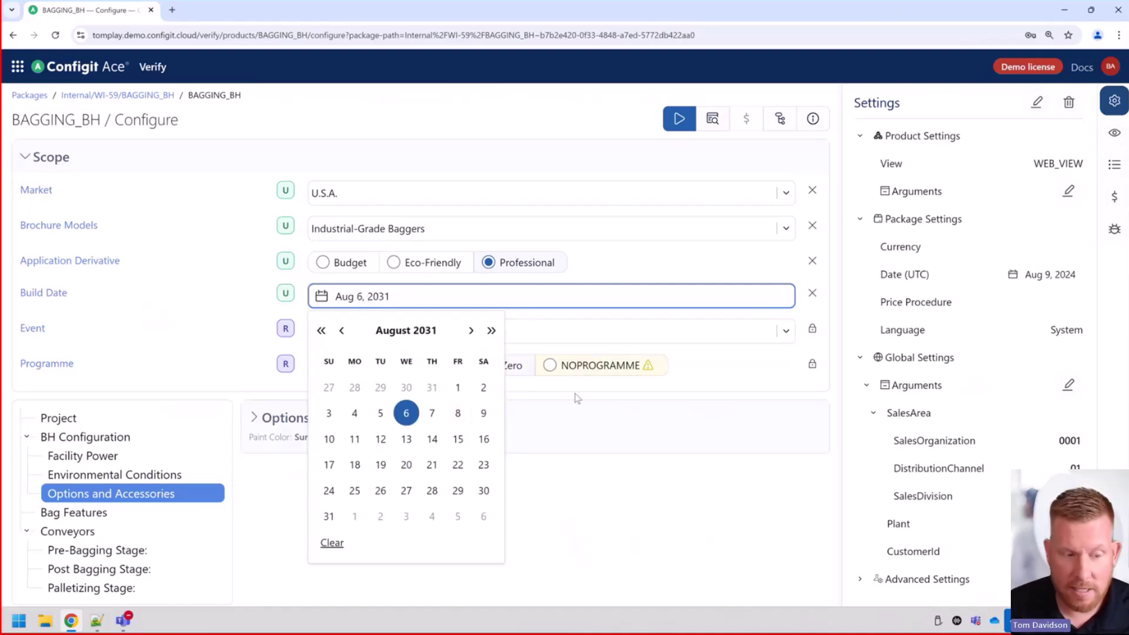
click(738, 372)
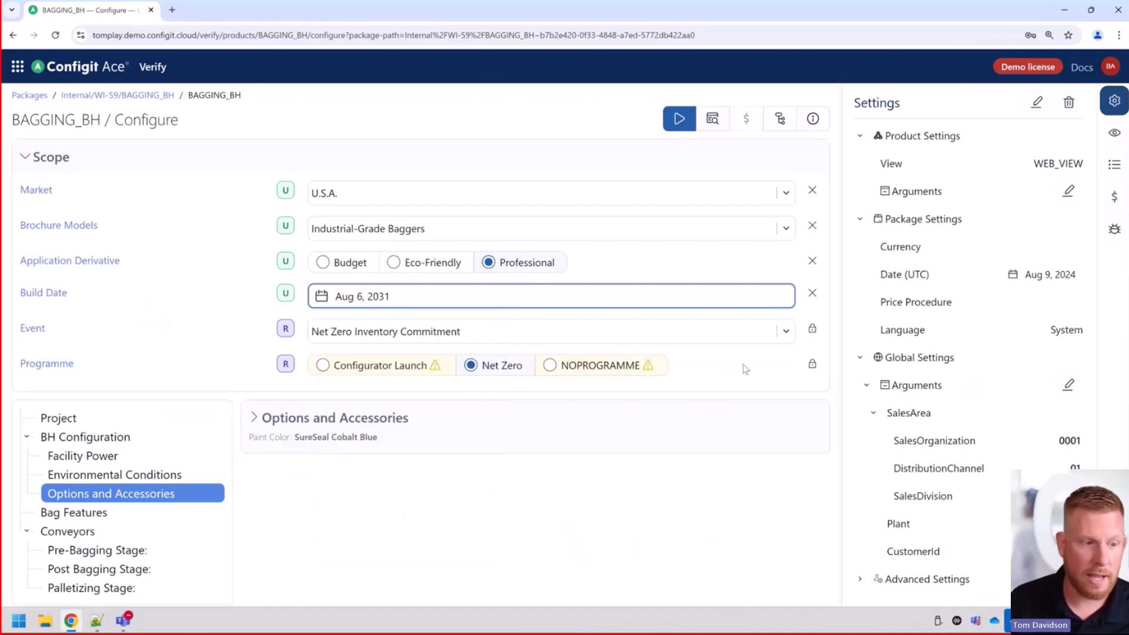
click(305, 422)
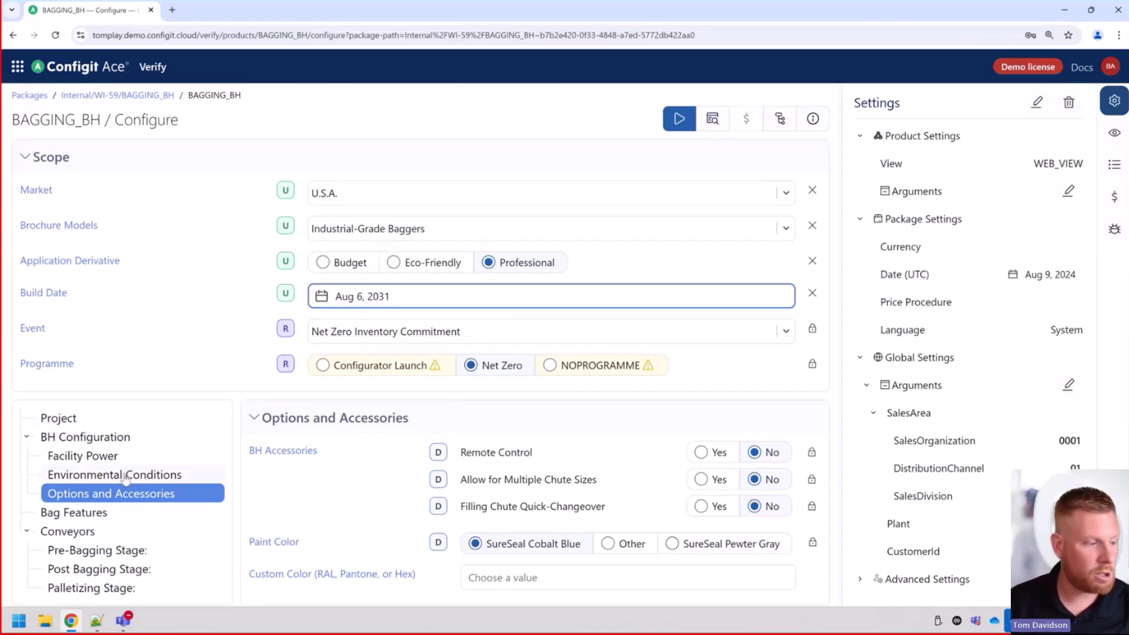
Review the Bag Printing Technology choices under Bag Features, leaving it at N/A.
click(100, 513)
scroll(617, 464, down, 3)
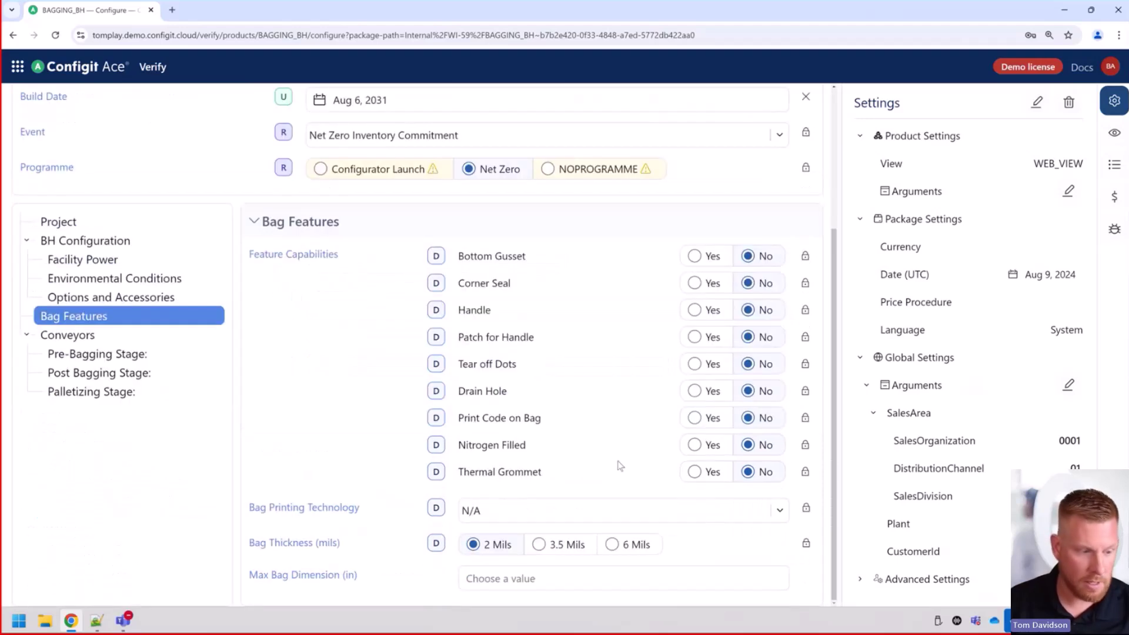
click(538, 512)
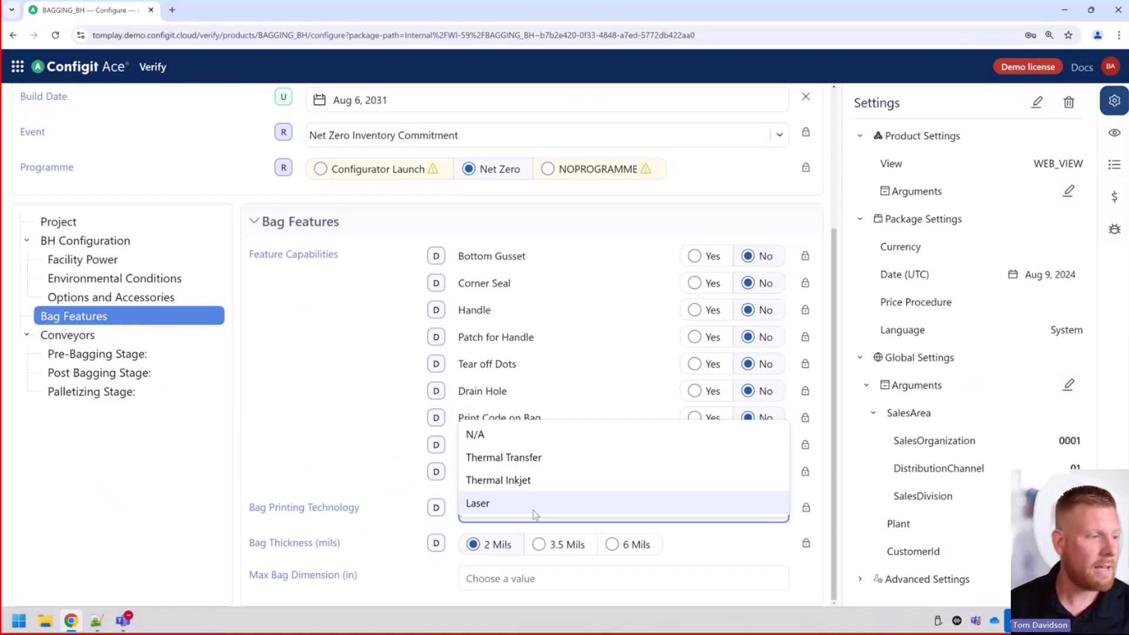
click(156, 474)
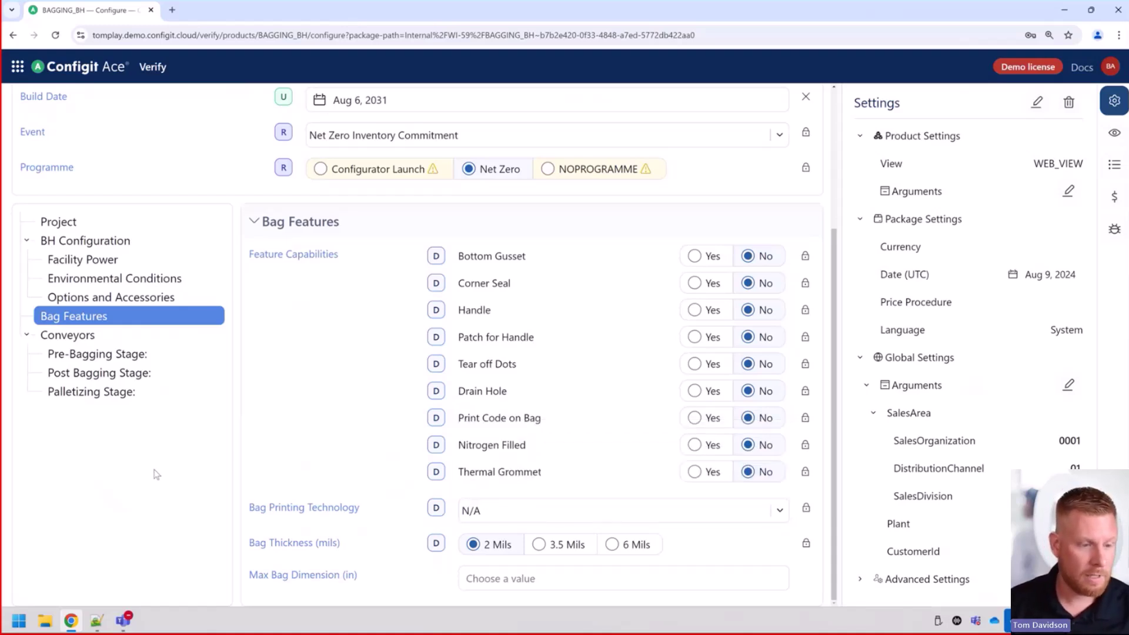